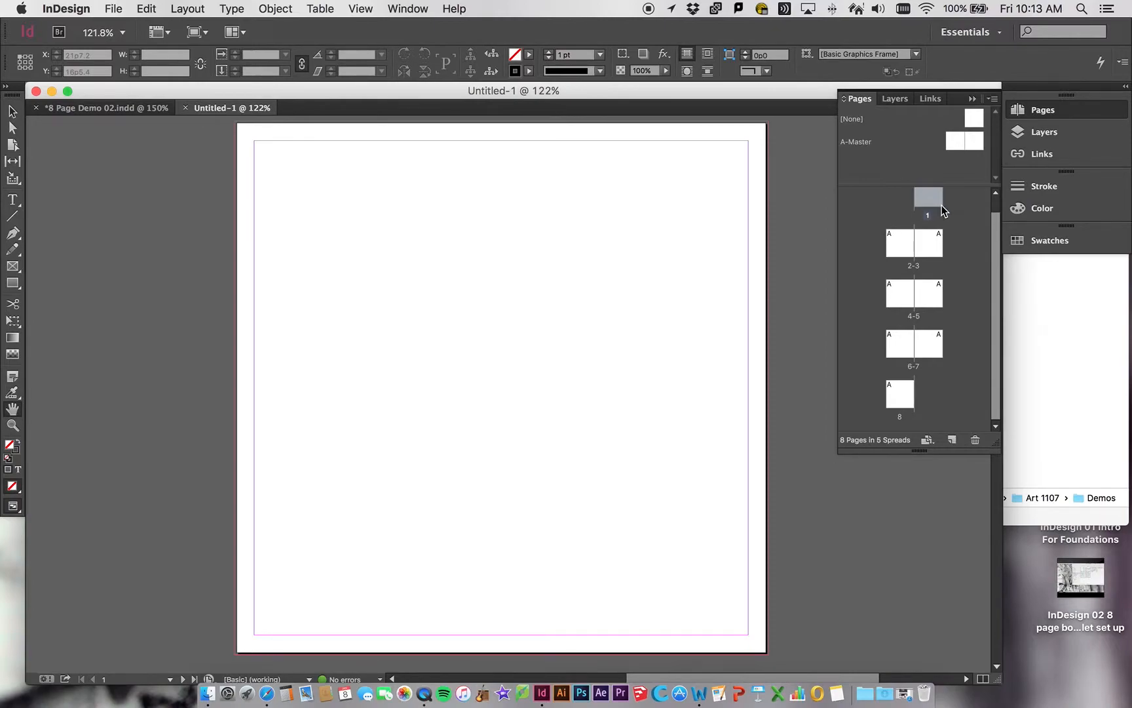
Create a new two-page master spread with prefix B, named Master, based on no other master
scroll(944, 211, "up", 2)
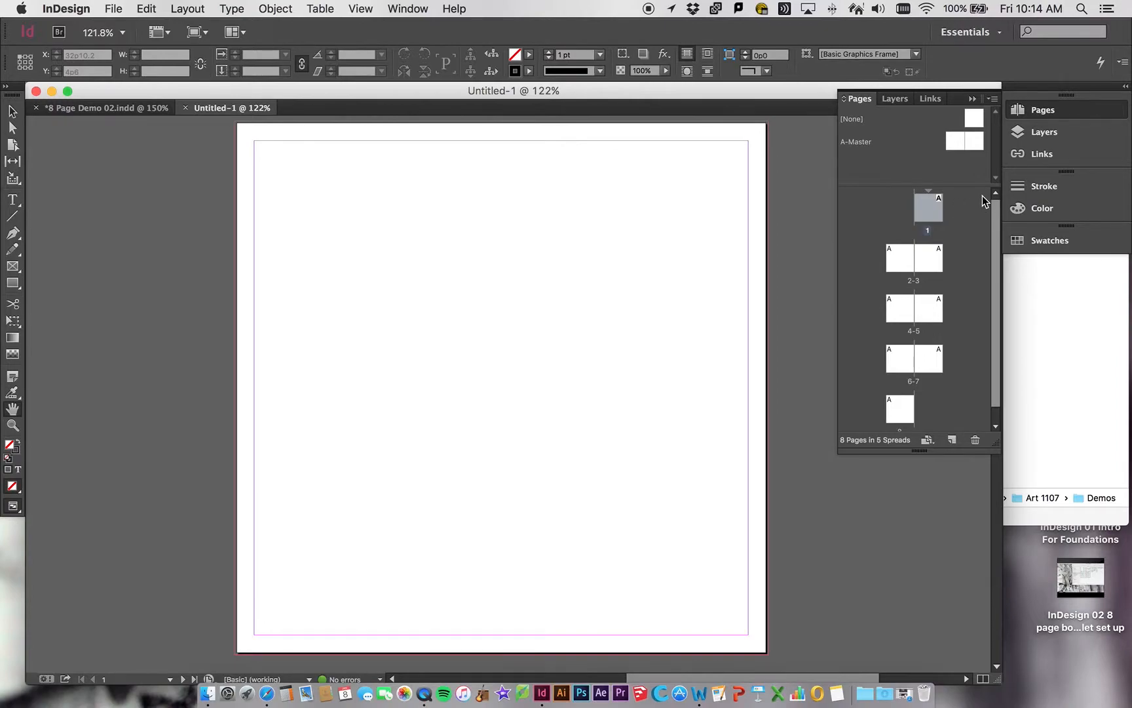
left_click(955, 148)
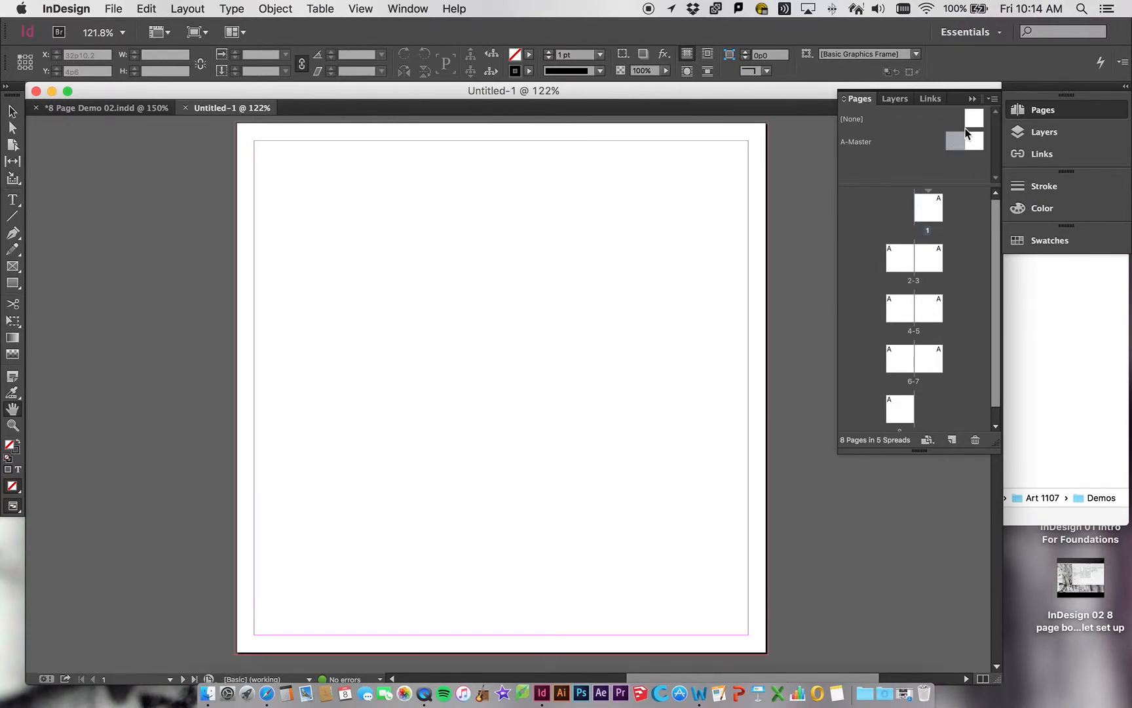
left_click(992, 99)
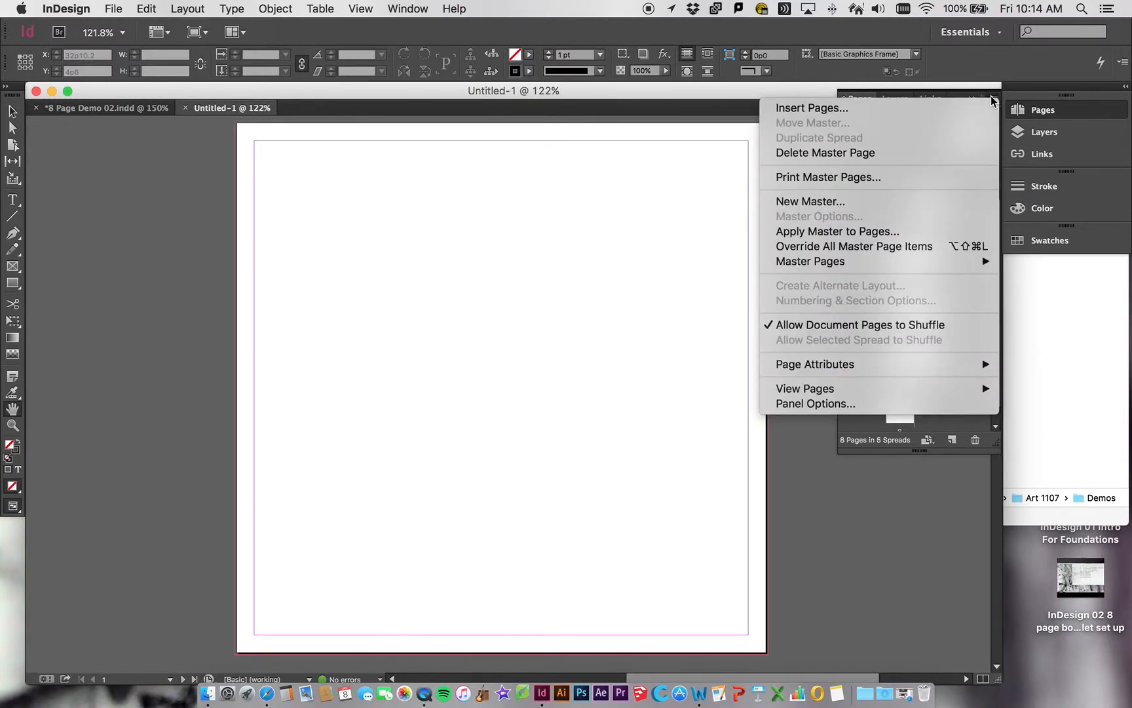
left_click(882, 201)
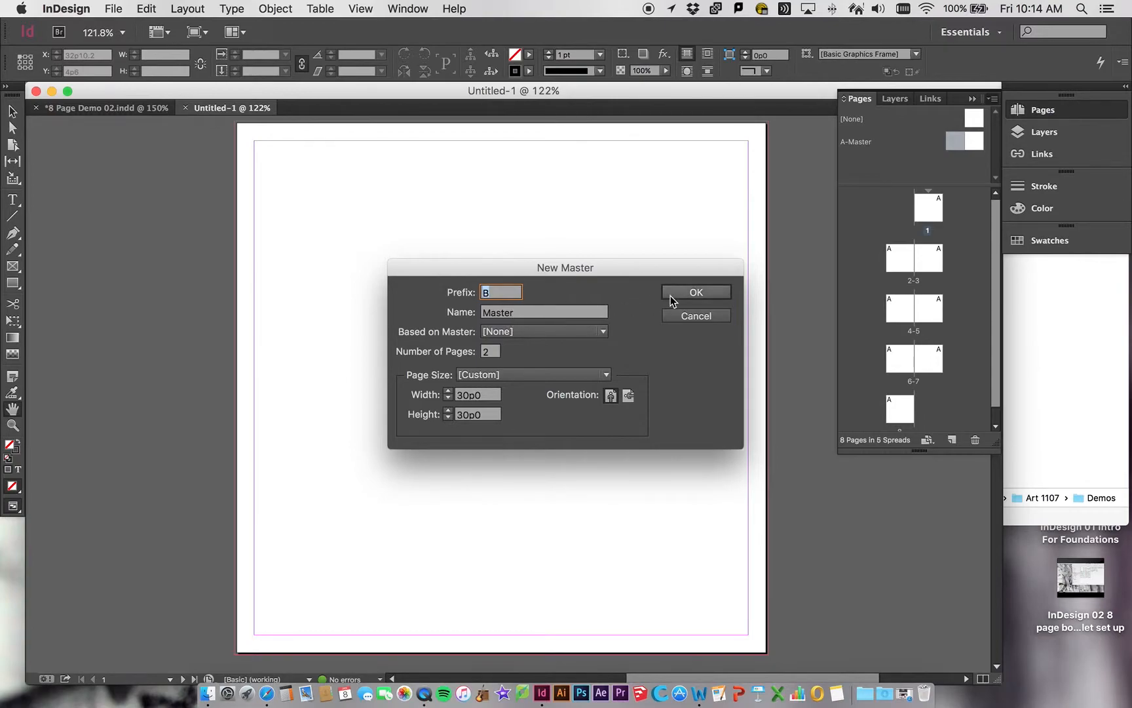
left_click(698, 296)
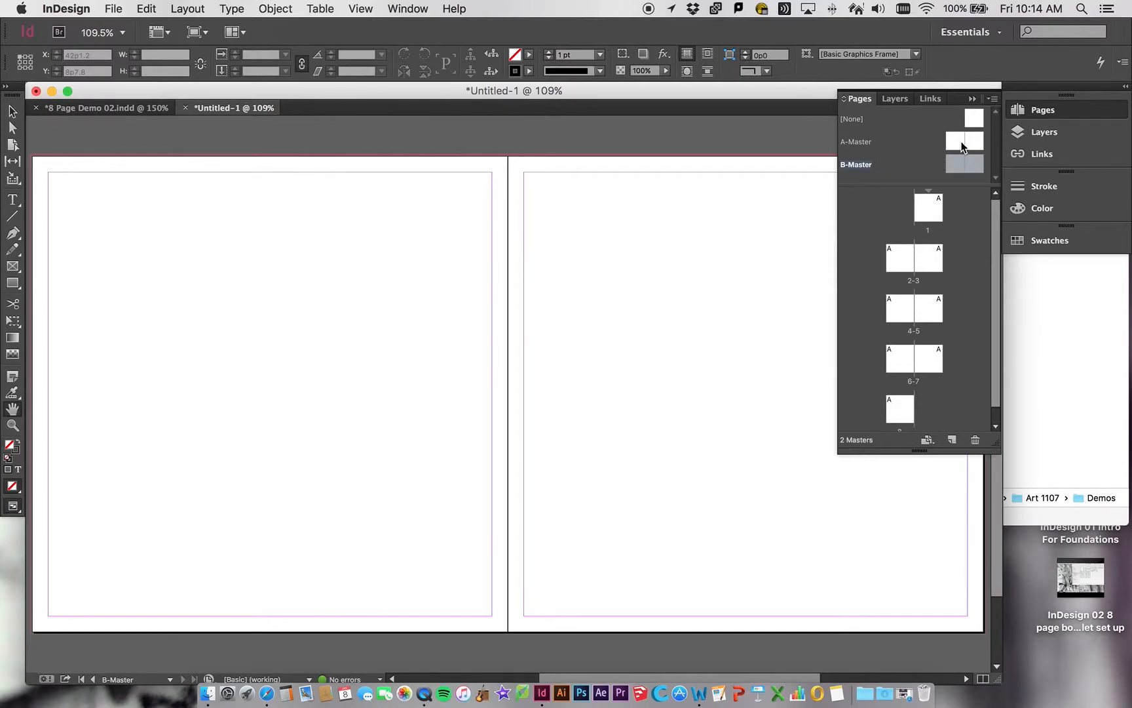
Show the rulers on B-Master's left page and align their zero point with the page's upper-left corner
double_click(953, 165)
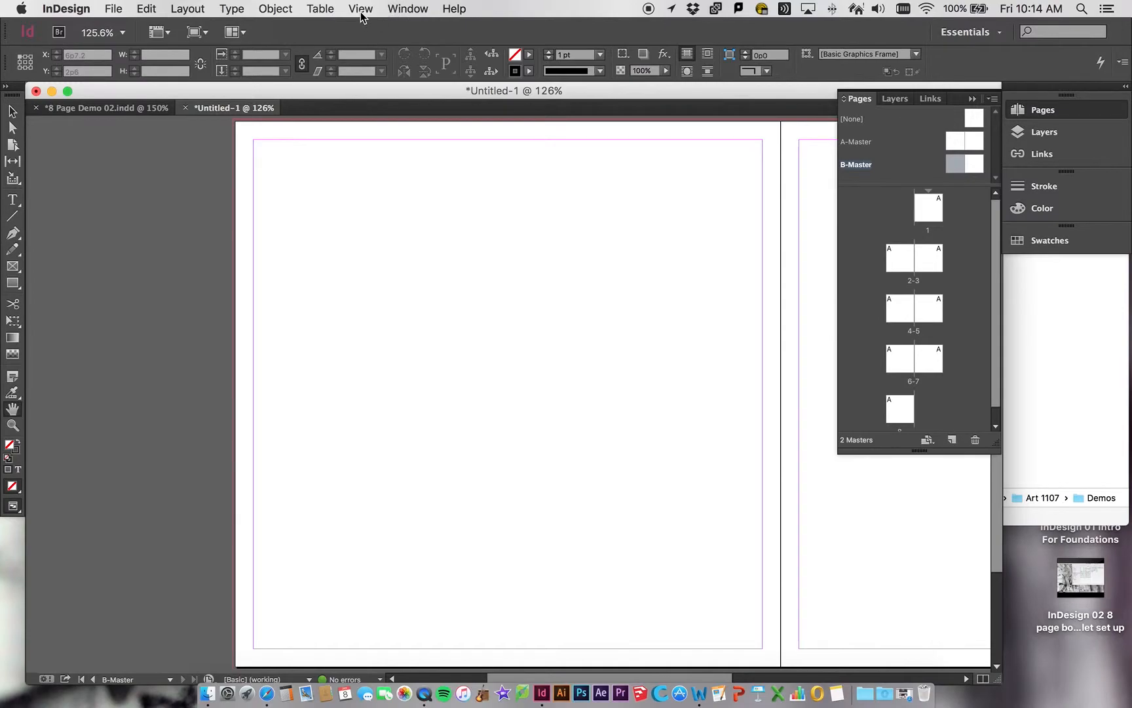
left_click(405, 9)
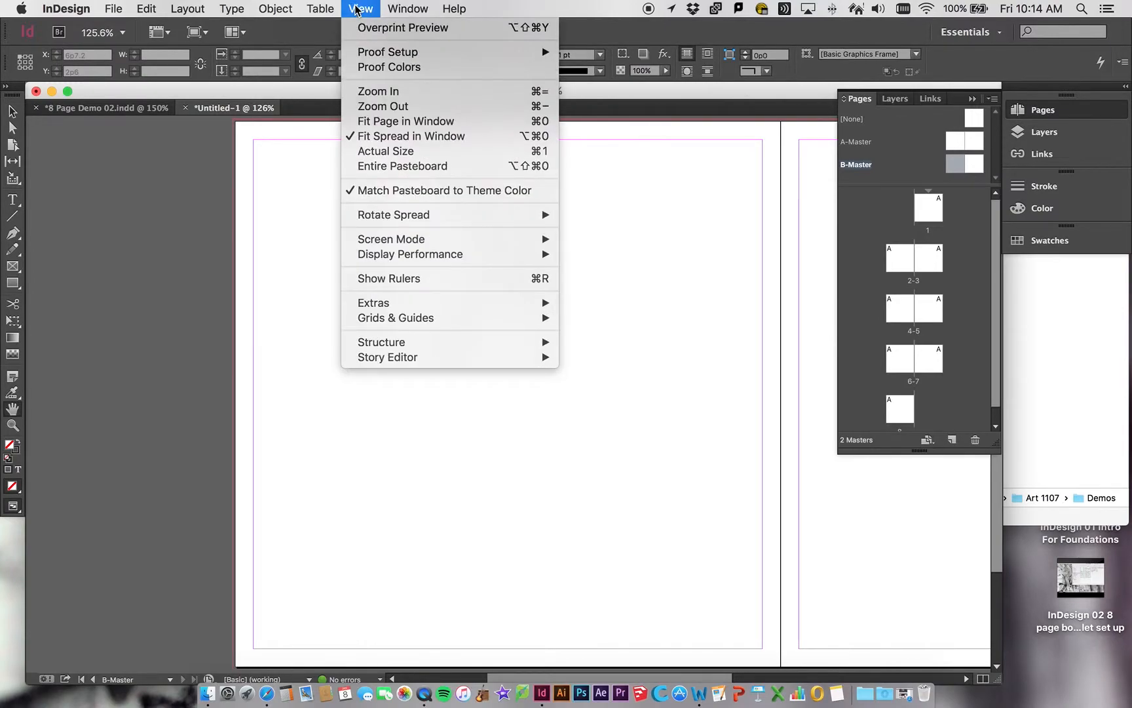
left_click(422, 278)
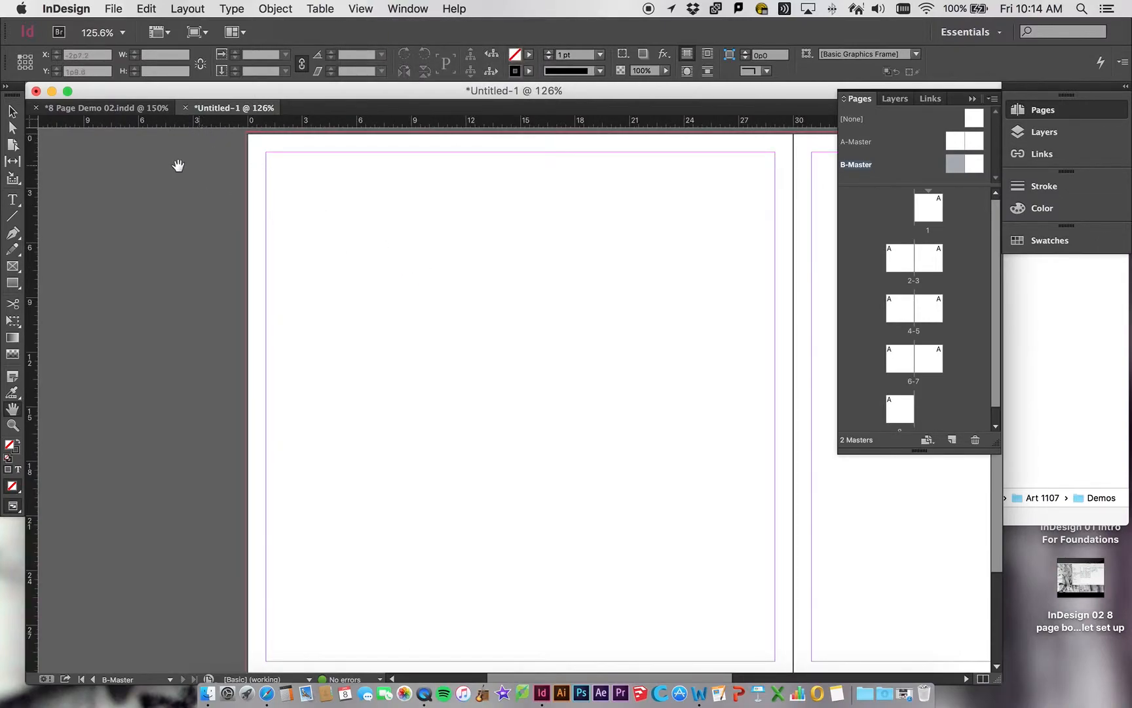
left_click_drag(42, 123, 115, 137)
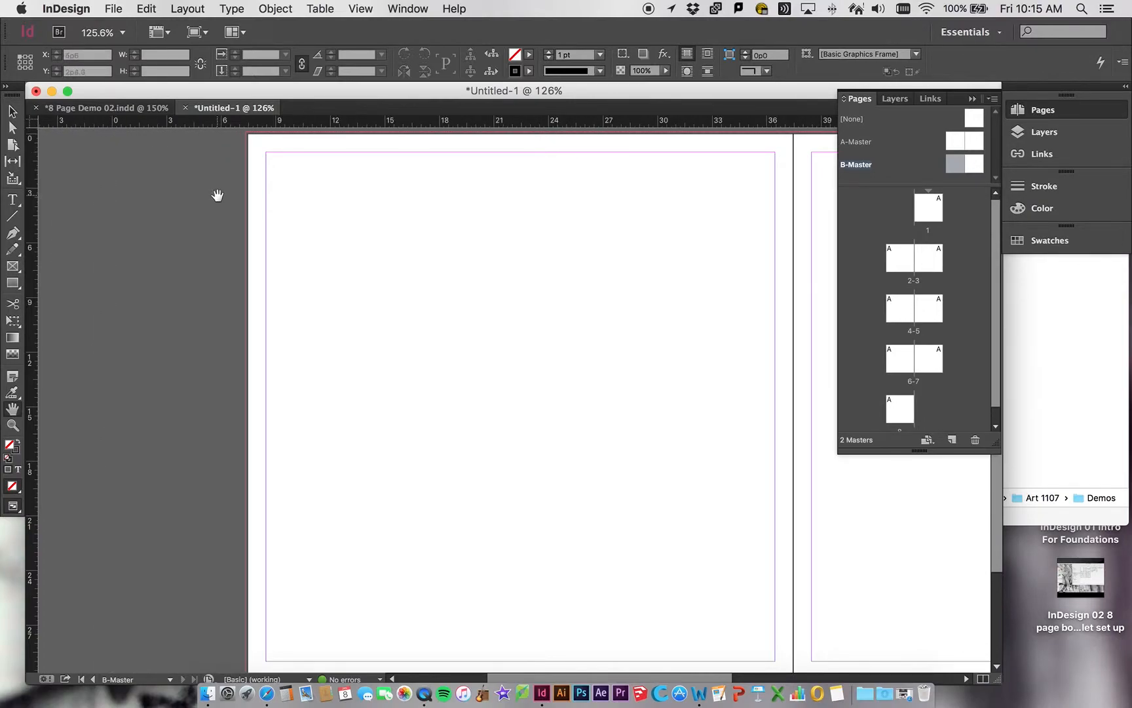
left_click_drag(37, 125, 249, 136)
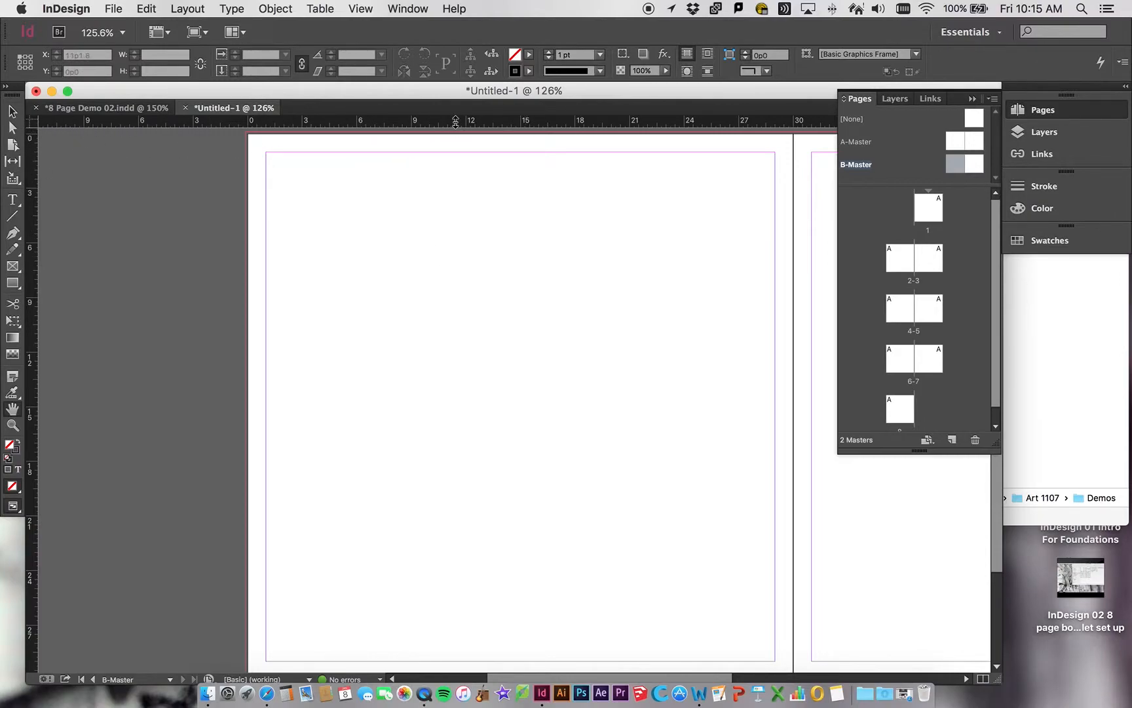
Add to B-Master's left page a horizontal guide at about 9p9 and vertical guides at about 7p6 and 22p0
left_click_drag(456, 122, 459, 311)
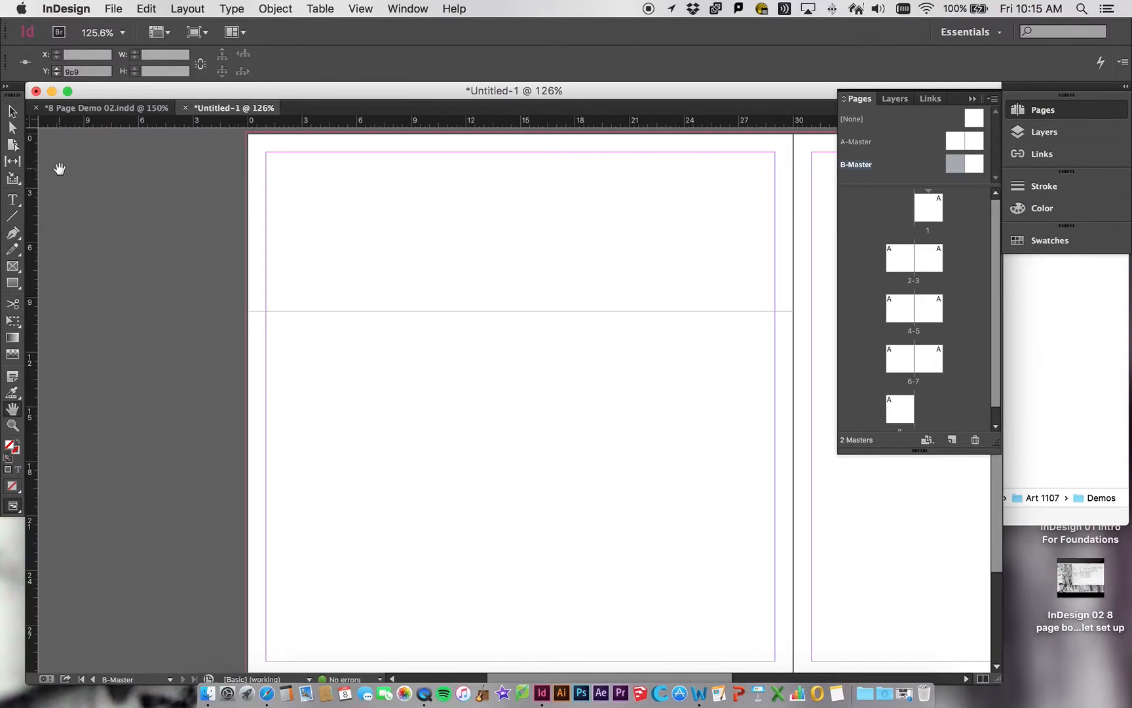
left_click_drag(31, 206, 386, 213)
left_click_drag(34, 223, 647, 279)
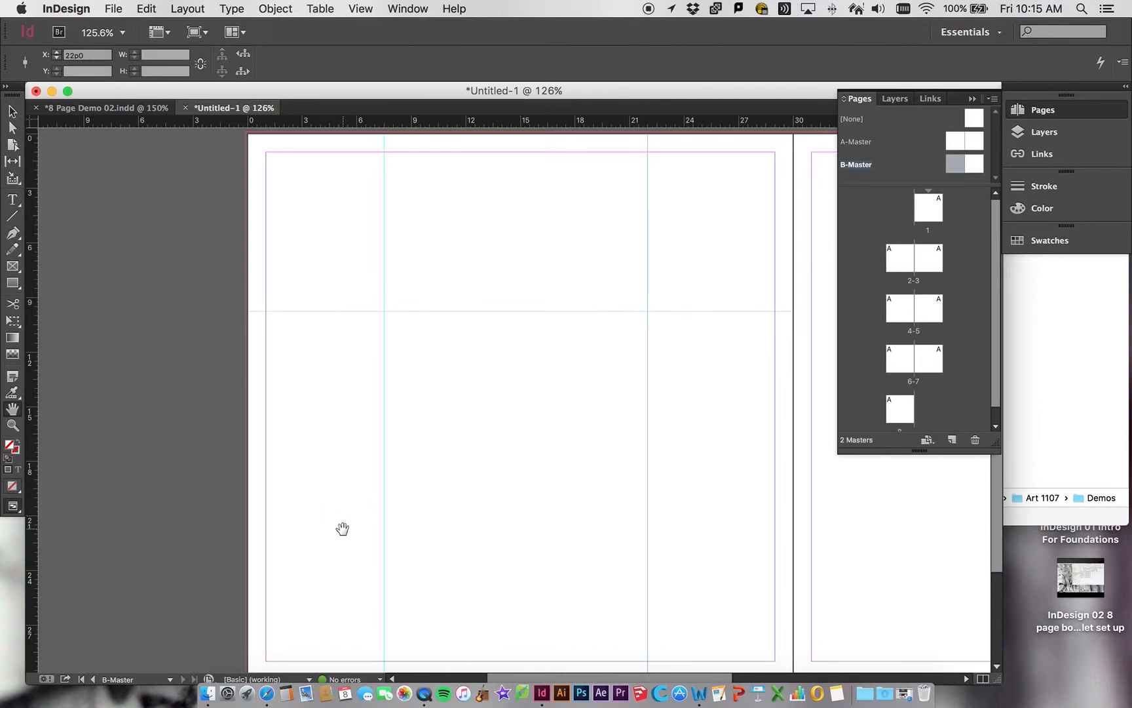
Draw an empty text frame on B-Master's left page from the upper-left margin corner across to the first vertical guide, and deselect it
left_click(16, 200)
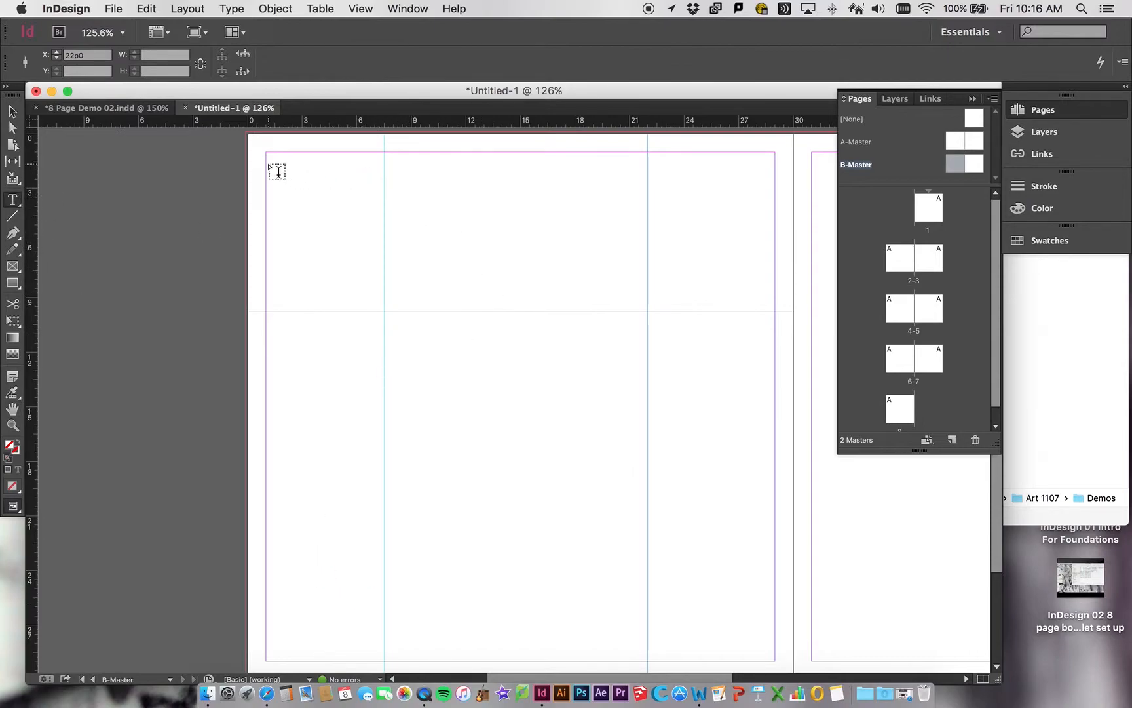
left_click_drag(266, 153, 384, 258)
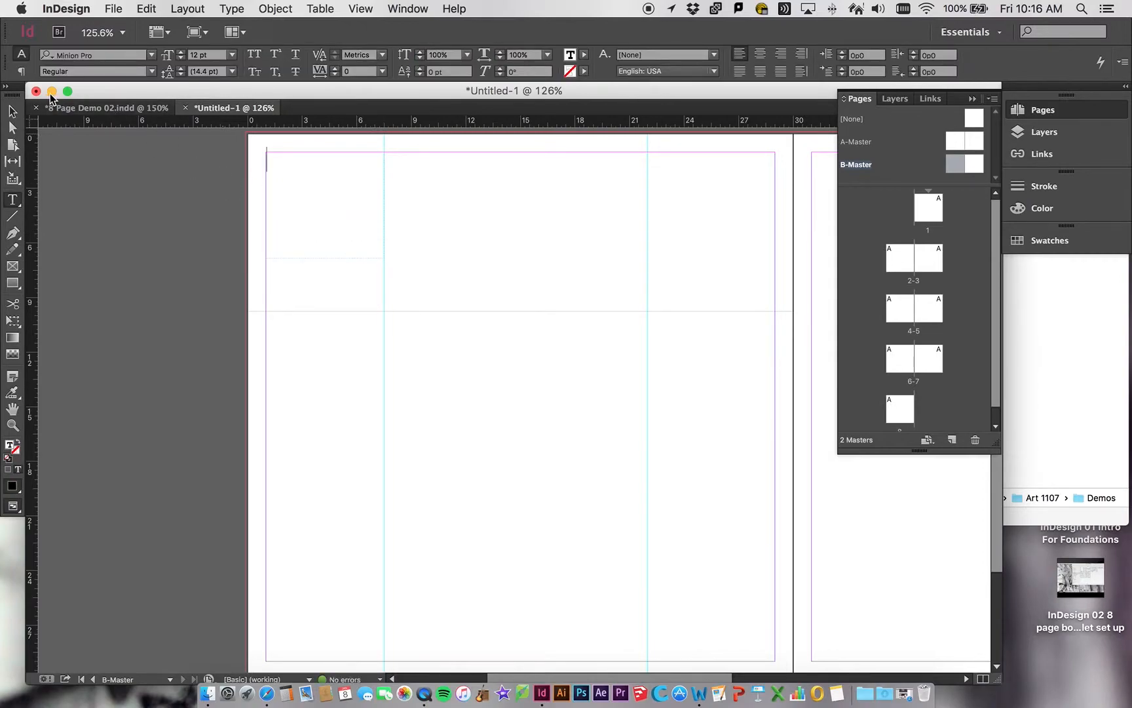
left_click(12, 112)
left_click(172, 245)
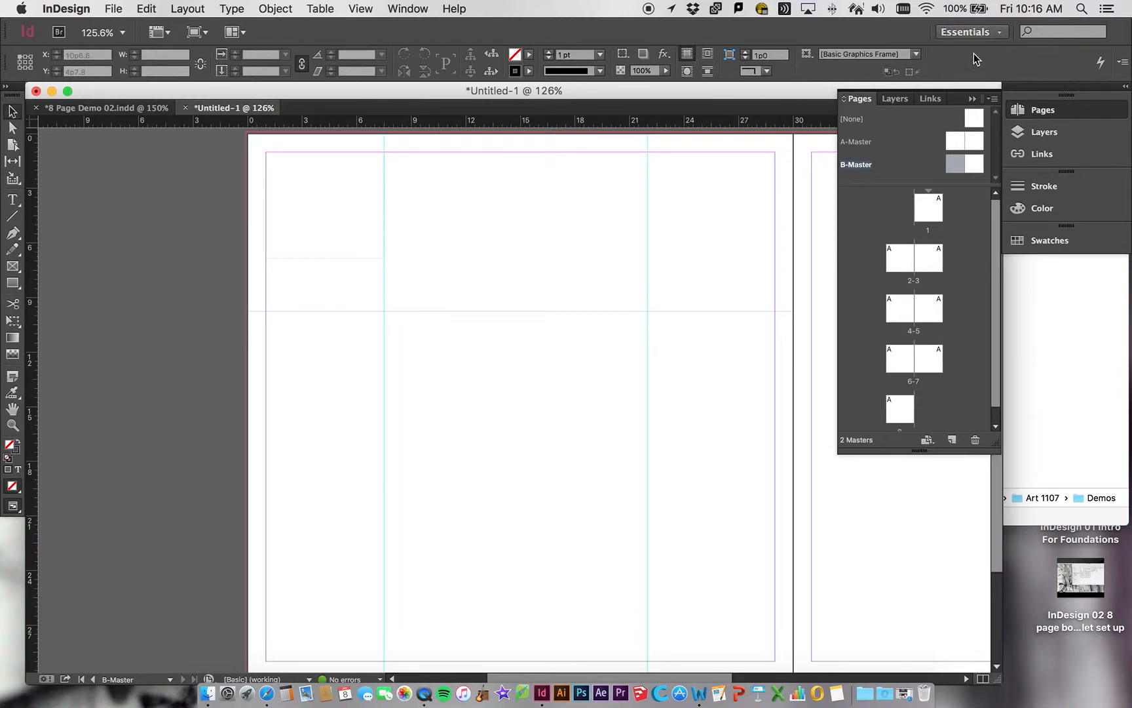
Look through document pages 1 to 8 to see which layout they carry, and return to page 1
left_click(928, 213)
double_click(928, 213)
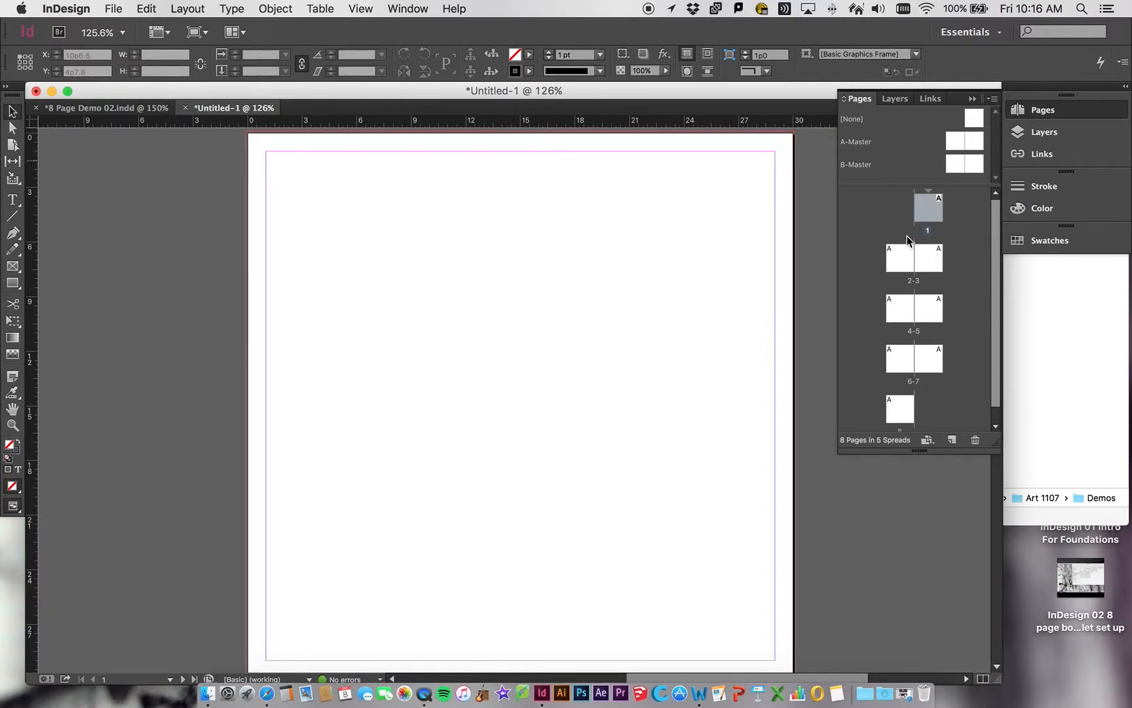
double_click(899, 262)
double_click(935, 269)
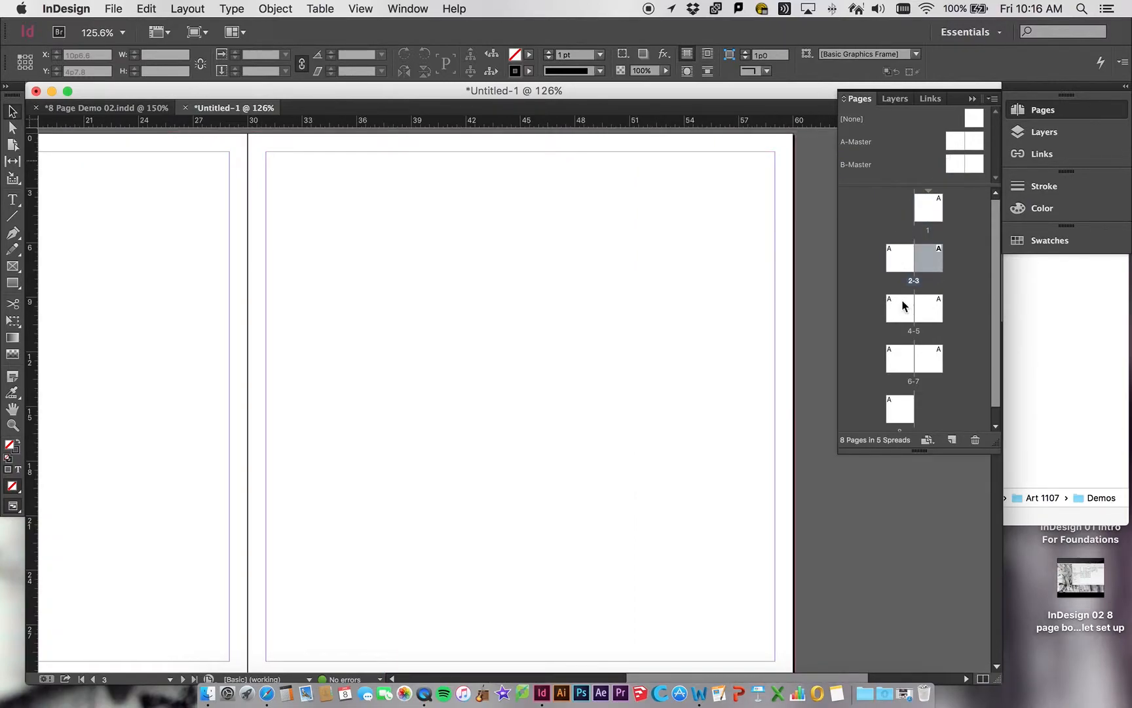
double_click(900, 308)
double_click(938, 316)
left_click(900, 359)
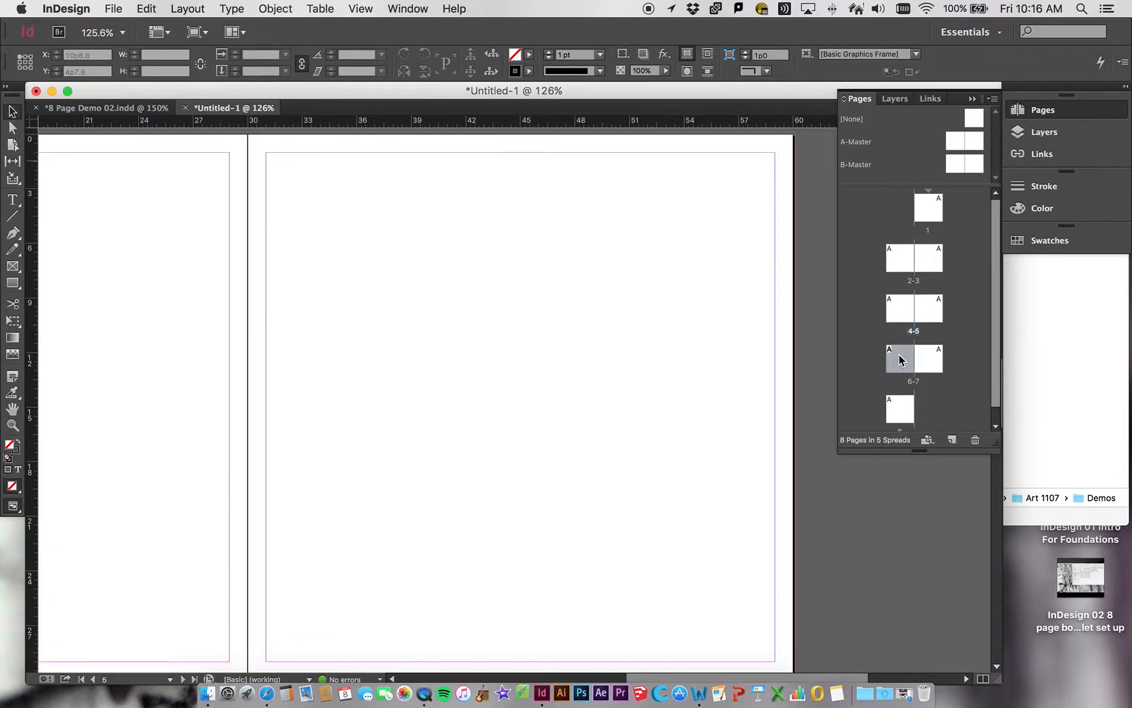
double_click(900, 359)
double_click(938, 359)
double_click(901, 412)
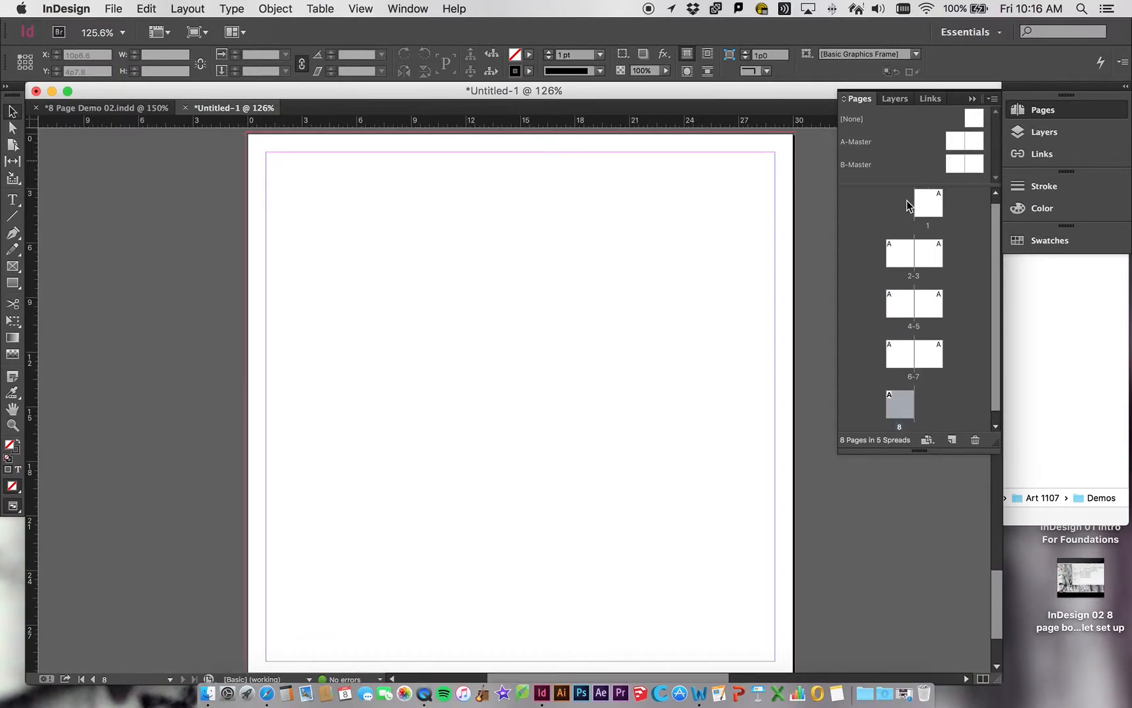
double_click(928, 204)
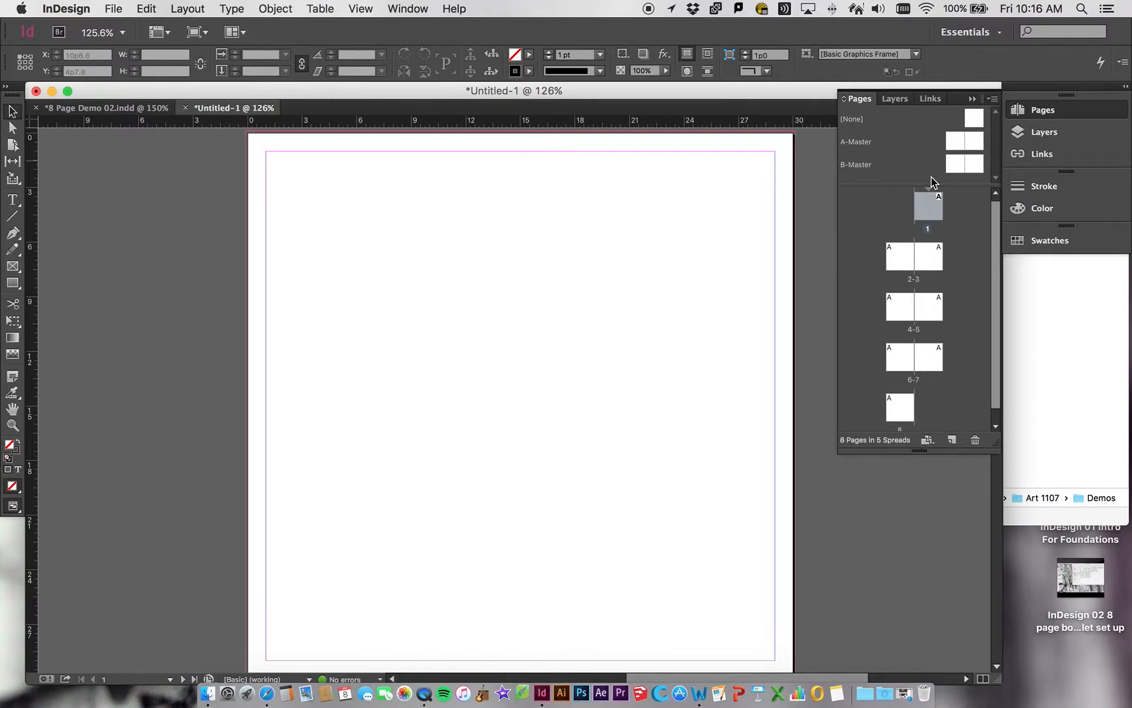
Apply B-Master to page 1 in place of A-Master, and view the page
left_click(954, 142)
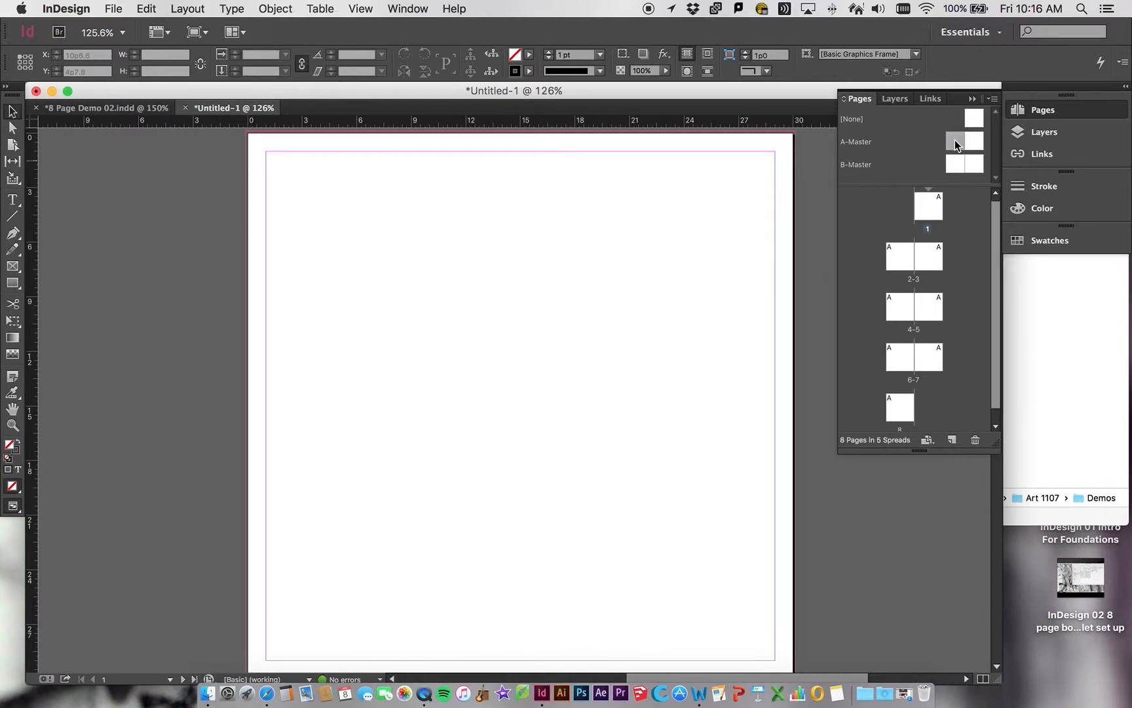
left_click_drag(954, 142, 931, 203)
double_click(956, 162)
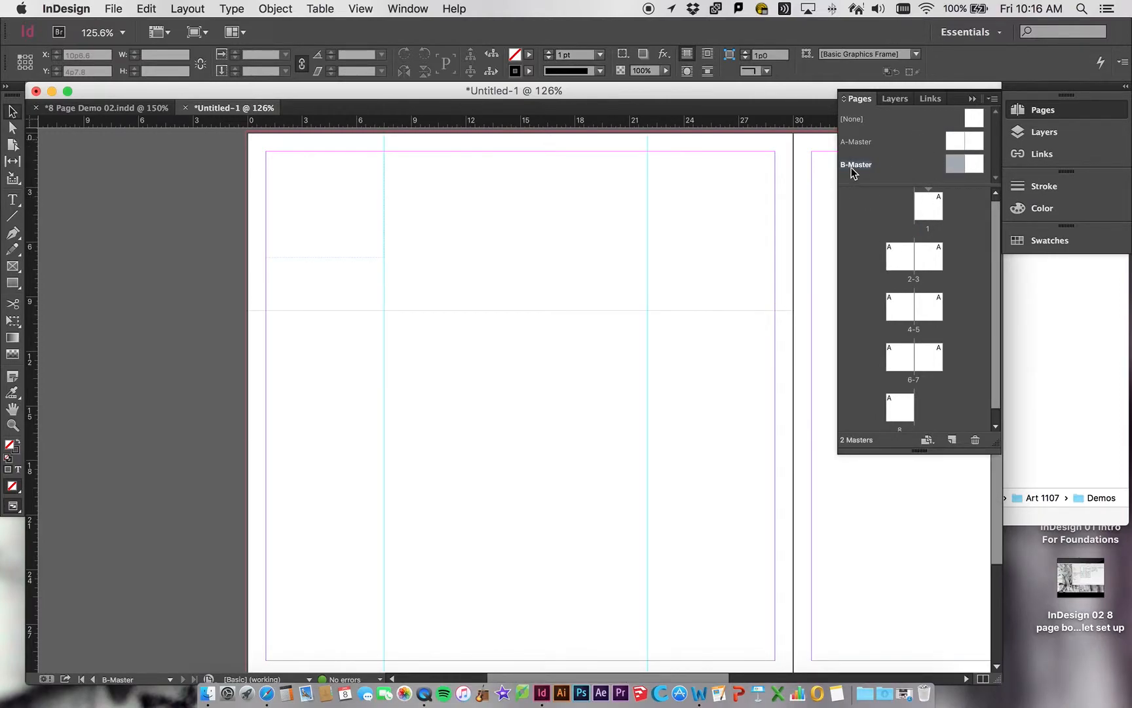
left_click_drag(943, 167, 931, 203)
double_click(904, 259)
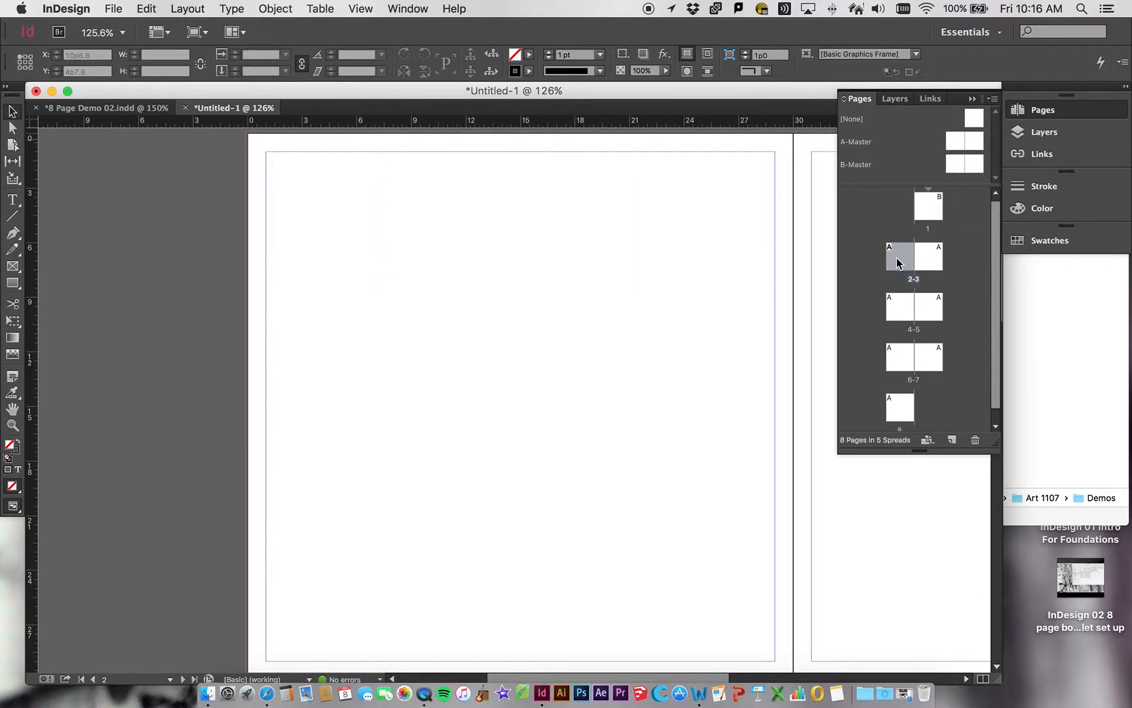
double_click(924, 211)
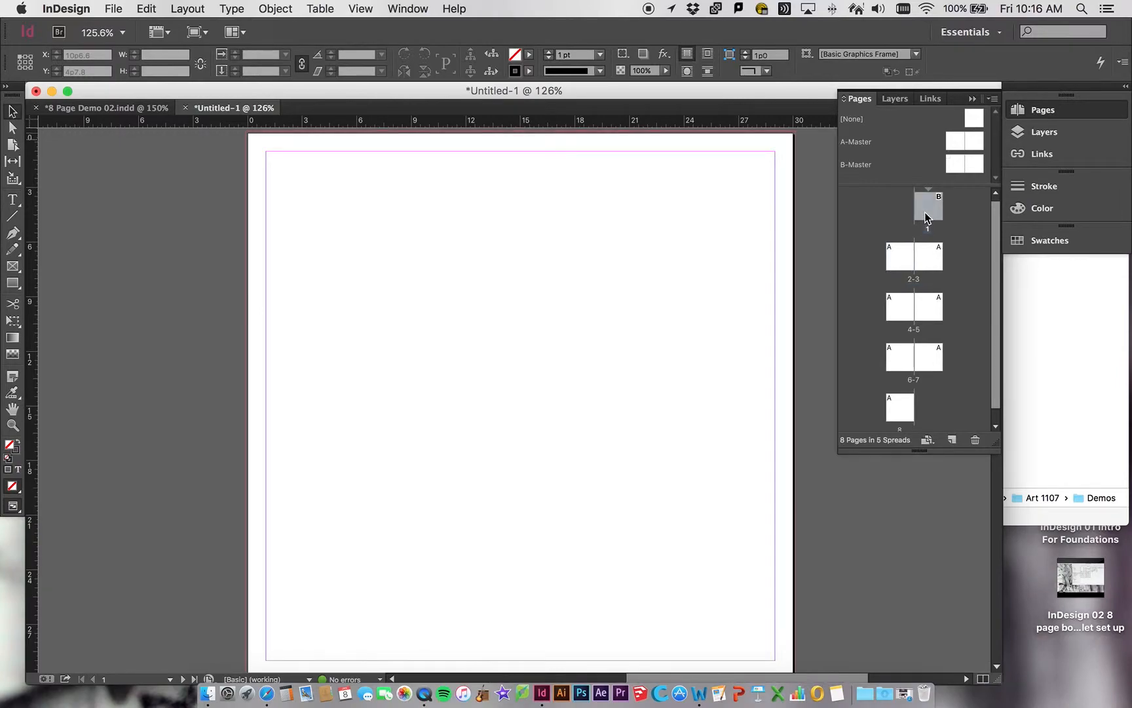
left_click(950, 165)
left_click_drag(928, 202, 928, 202)
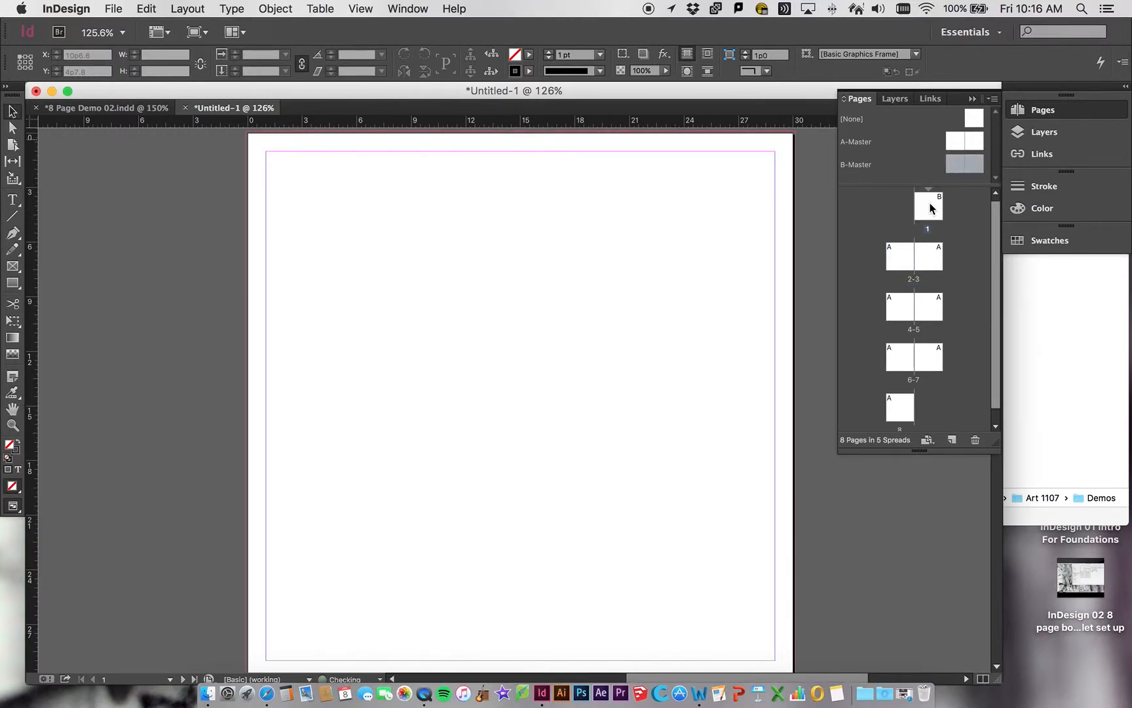
left_click(904, 148)
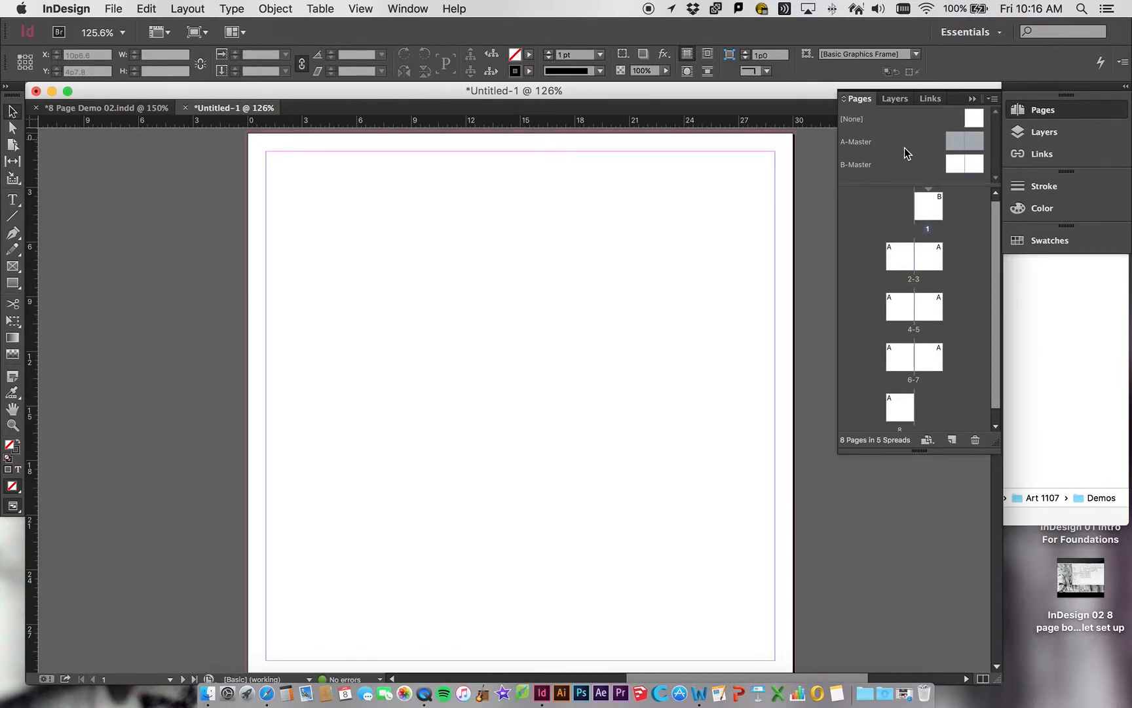
Apply B-Master to page 2 and compare its guides and text frame with page 1
double_click(956, 167)
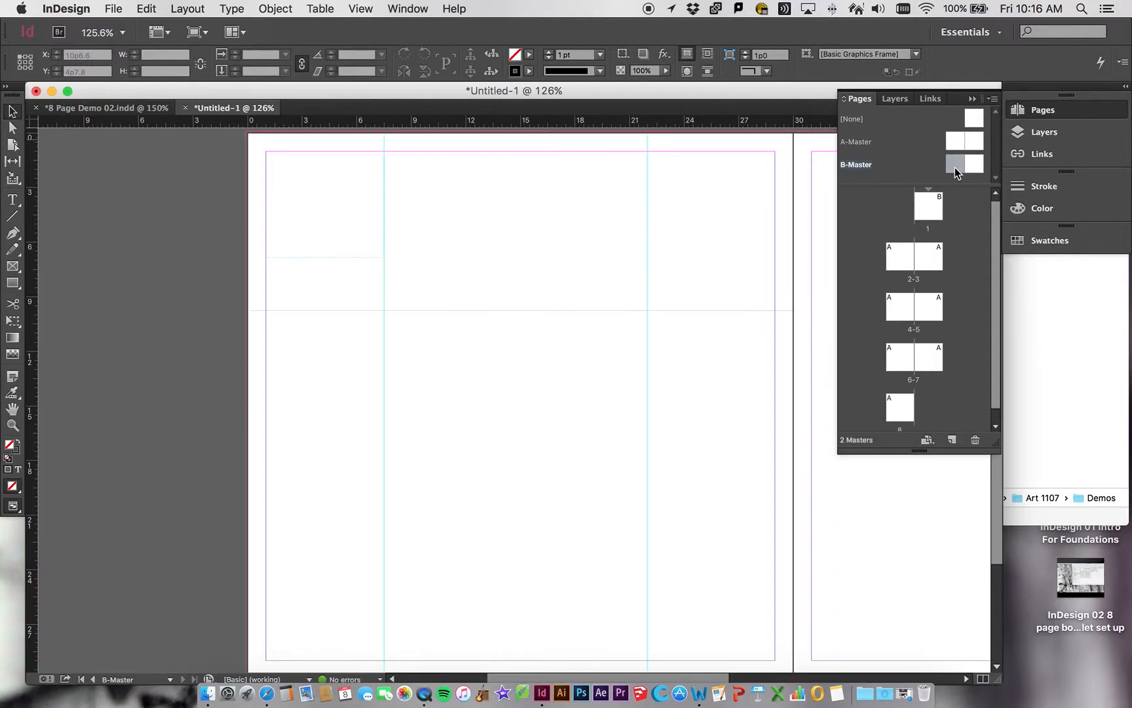
left_click(909, 131)
left_click_drag(954, 162, 897, 256)
double_click(901, 257)
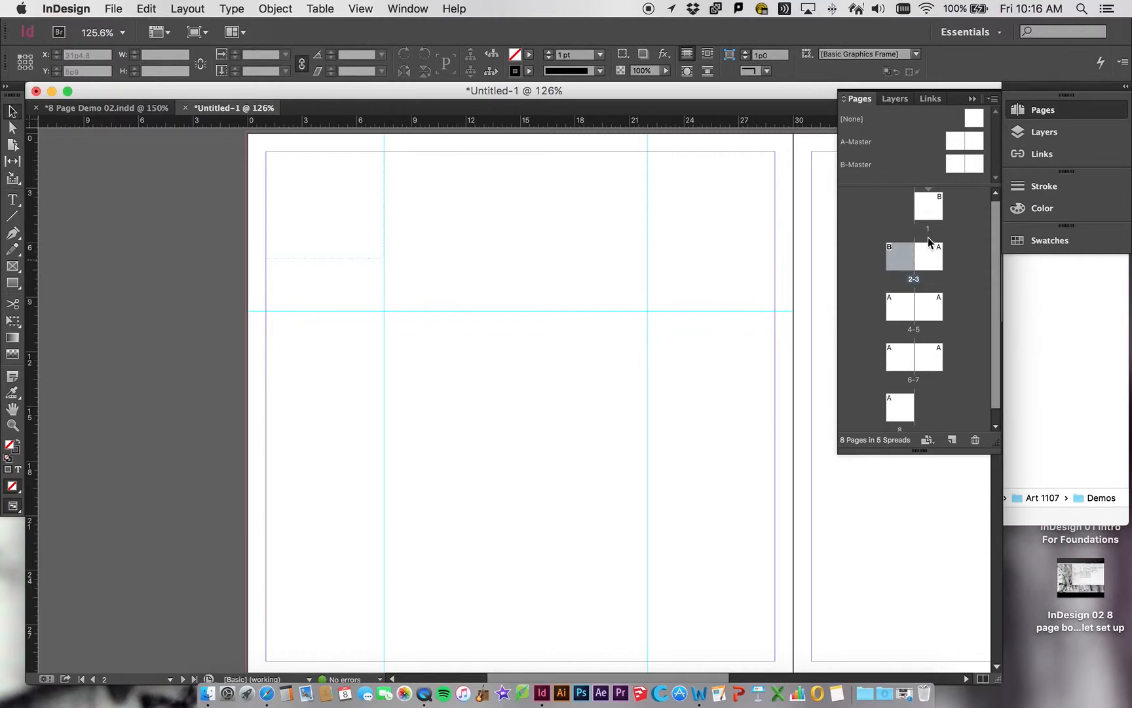
double_click(929, 208)
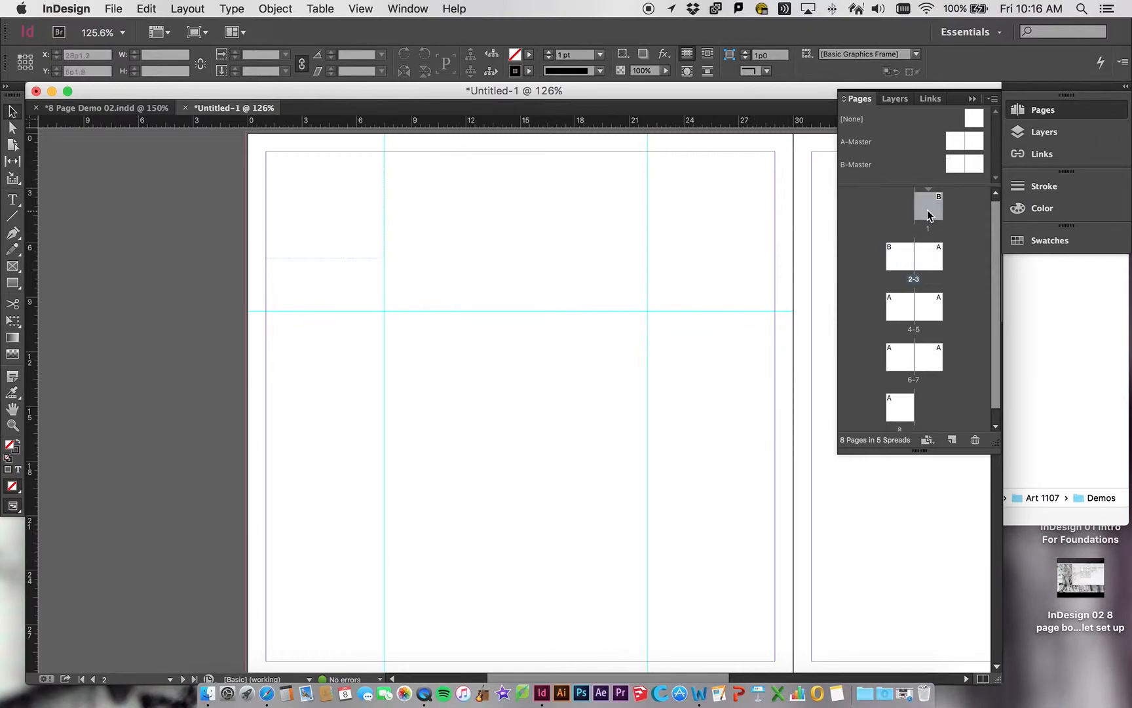
left_click(889, 257)
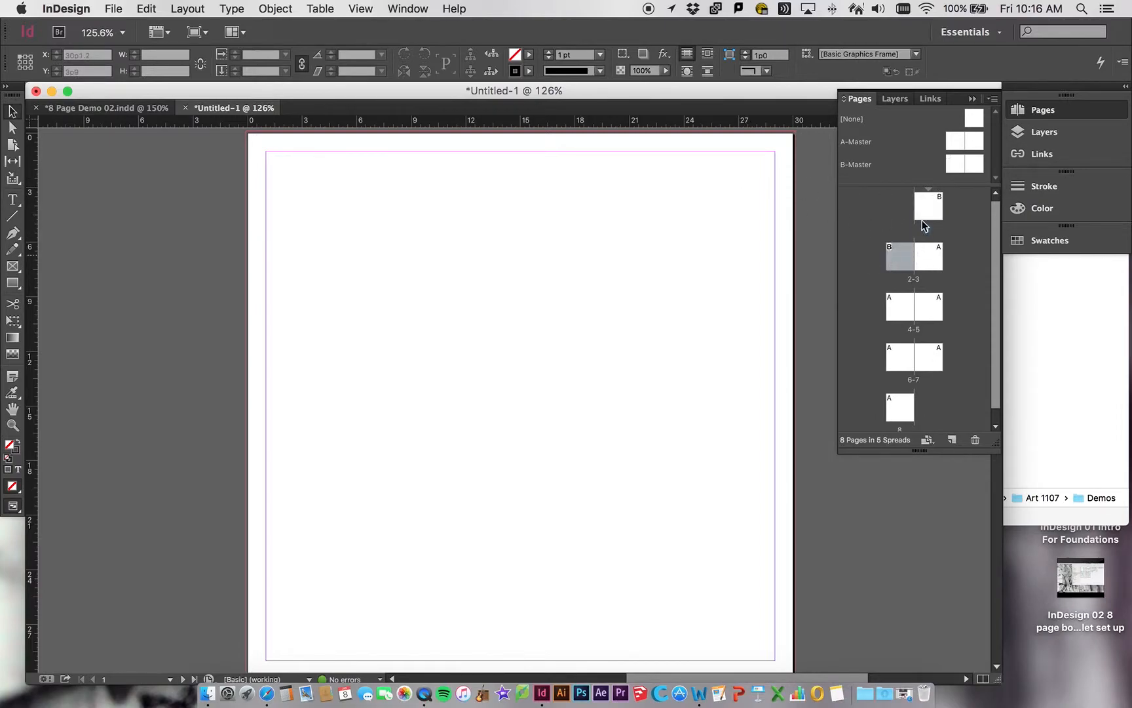
Compare the left and right pages of the B-Master spread
left_click(955, 166)
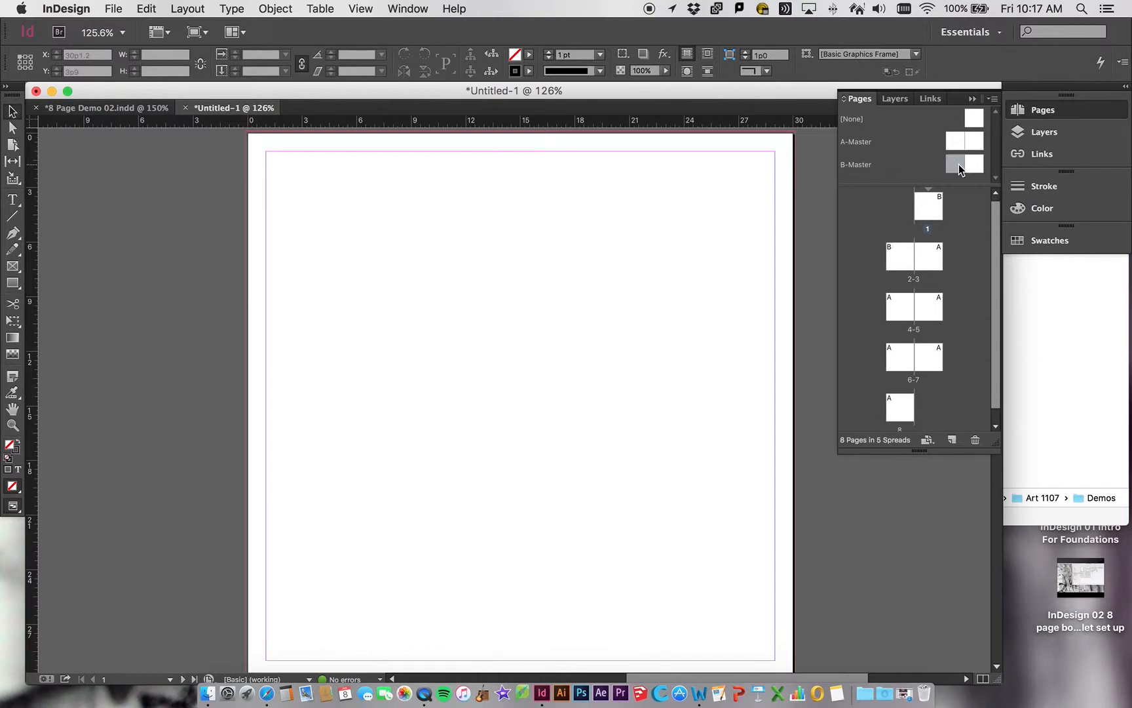
double_click(960, 166)
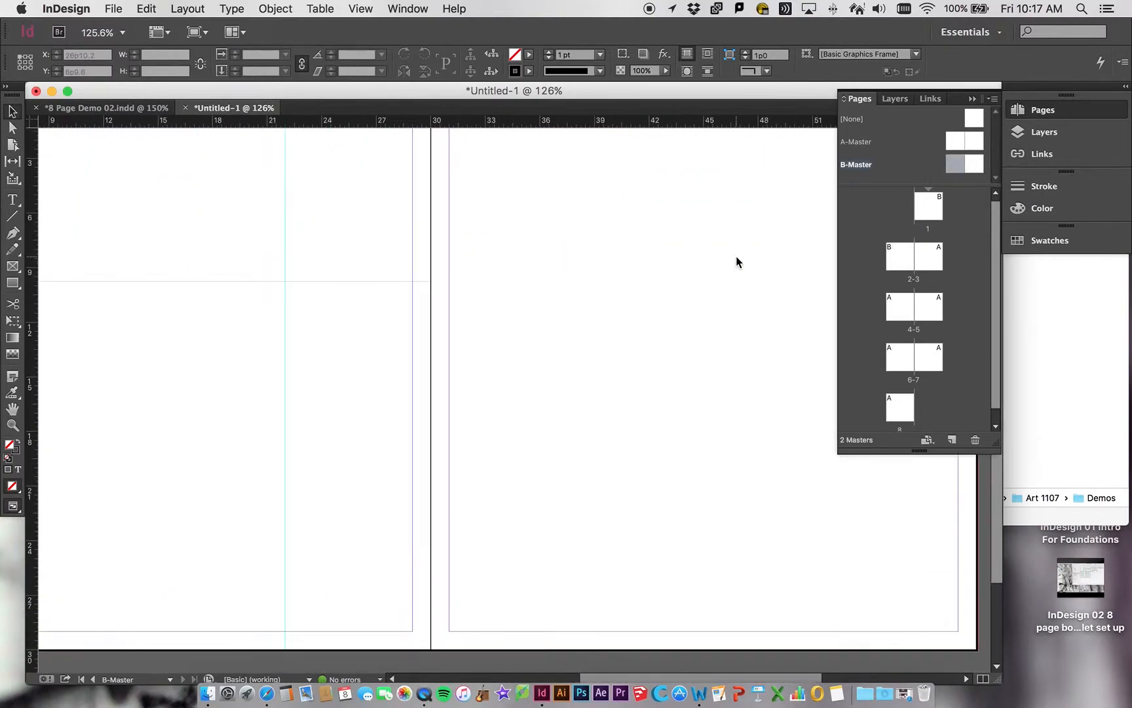
scroll(736, 255, "down", 7)
scroll(736, 255, "up", 2)
scroll(736, 256, "right", 3)
scroll(736, 255, "up", 5)
scroll(736, 256, "down", 1)
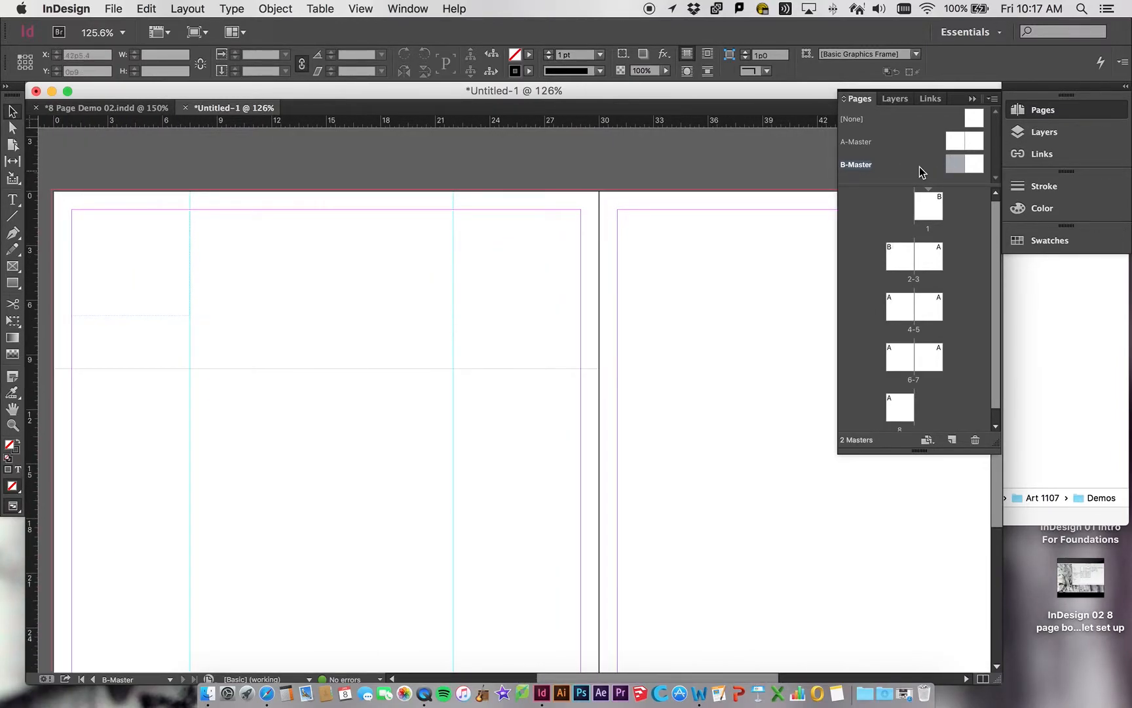
Apply B-Master to pages 4, 6 and 8, and reopen B-Master's left page for editing
left_click_drag(958, 161, 929, 203)
left_click_drag(950, 163, 899, 358)
left_click_drag(950, 165, 900, 407)
double_click(897, 262)
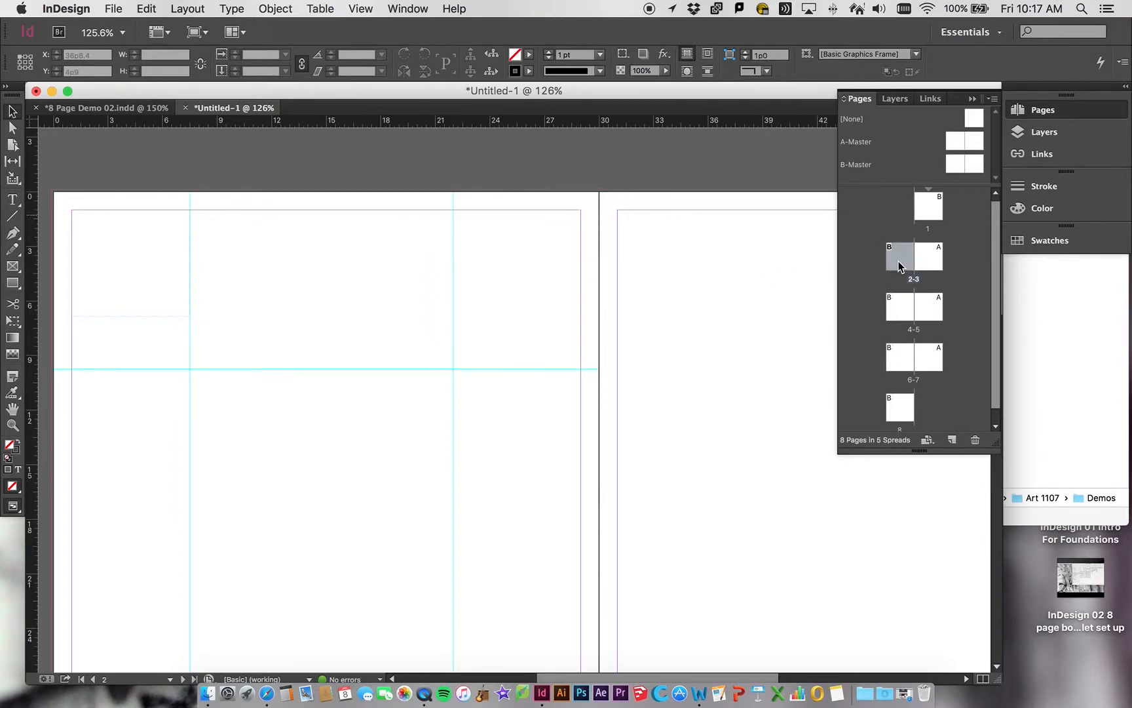
double_click(958, 168)
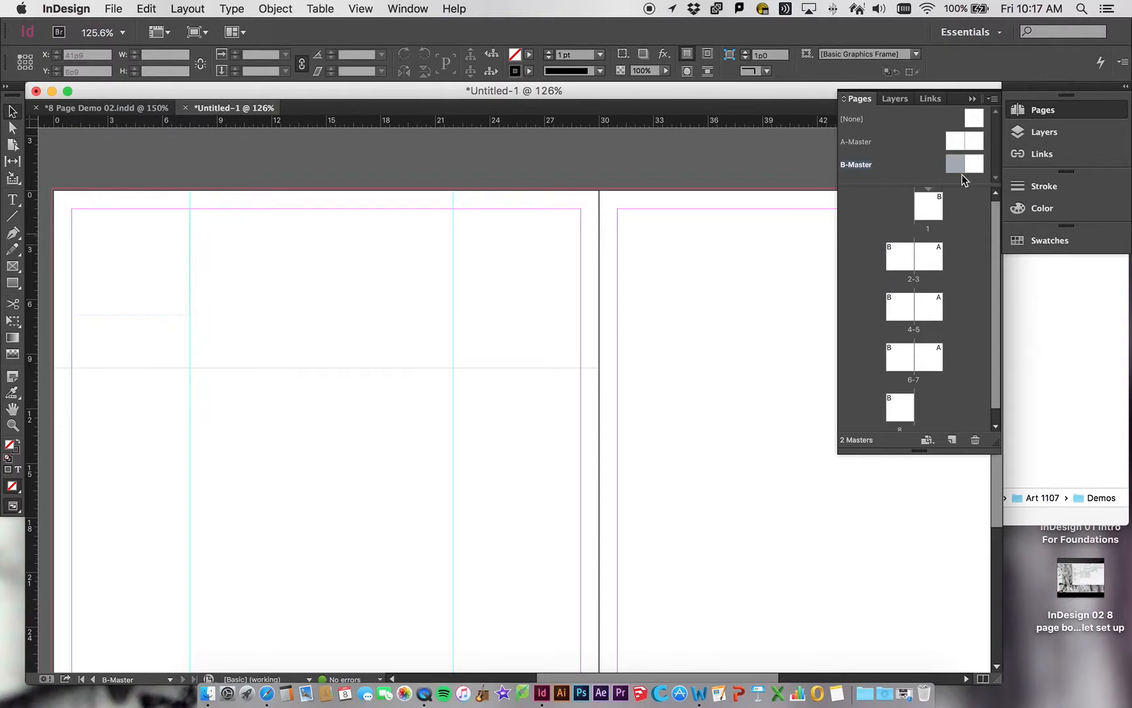
Examine pages 2, 3, 4, 6 and 8 to compare the B-Master guides with the A-Master layout
double_click(903, 255)
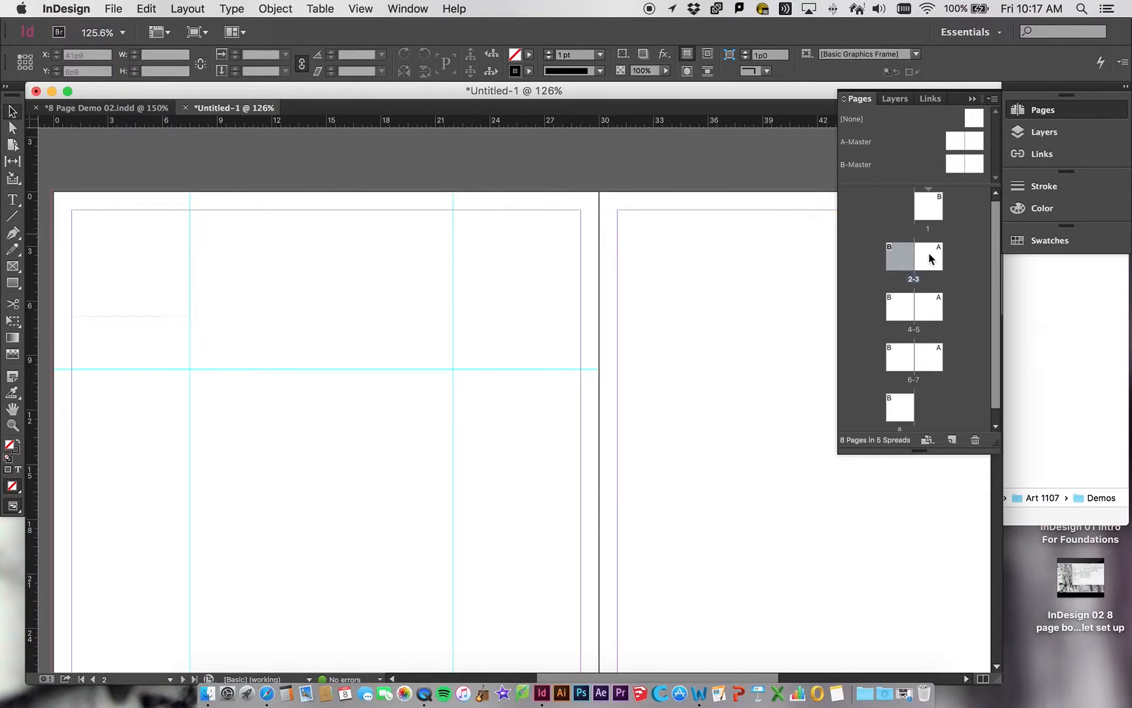
double_click(929, 257)
double_click(899, 307)
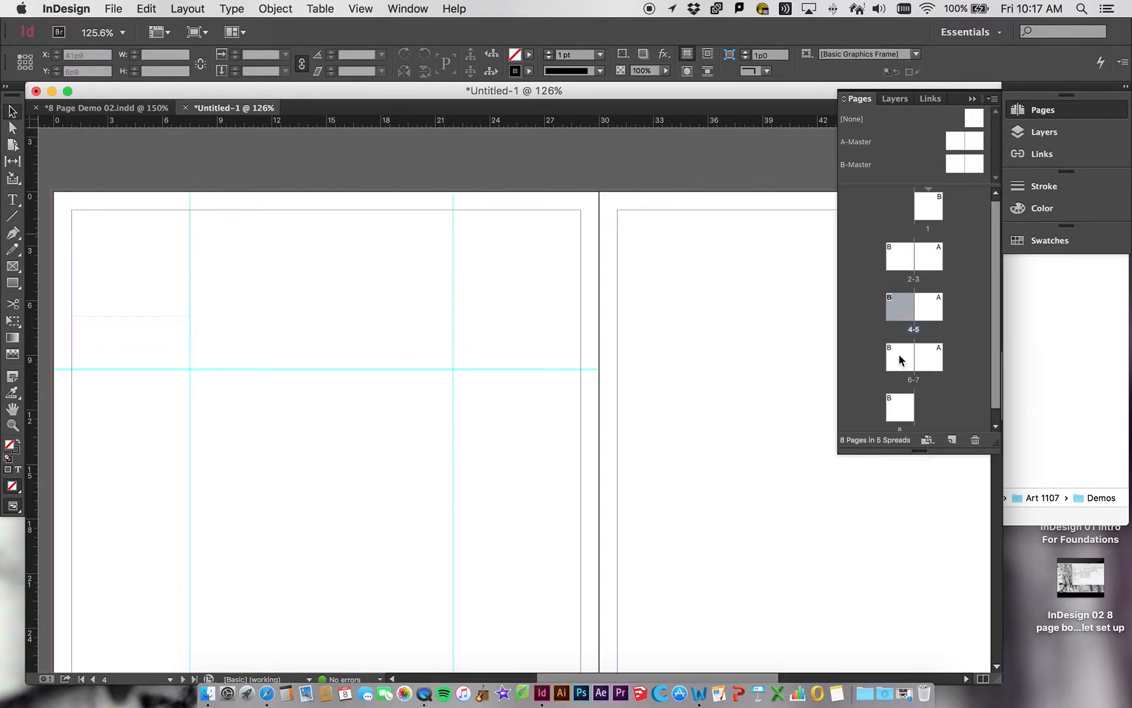
double_click(901, 359)
double_click(898, 411)
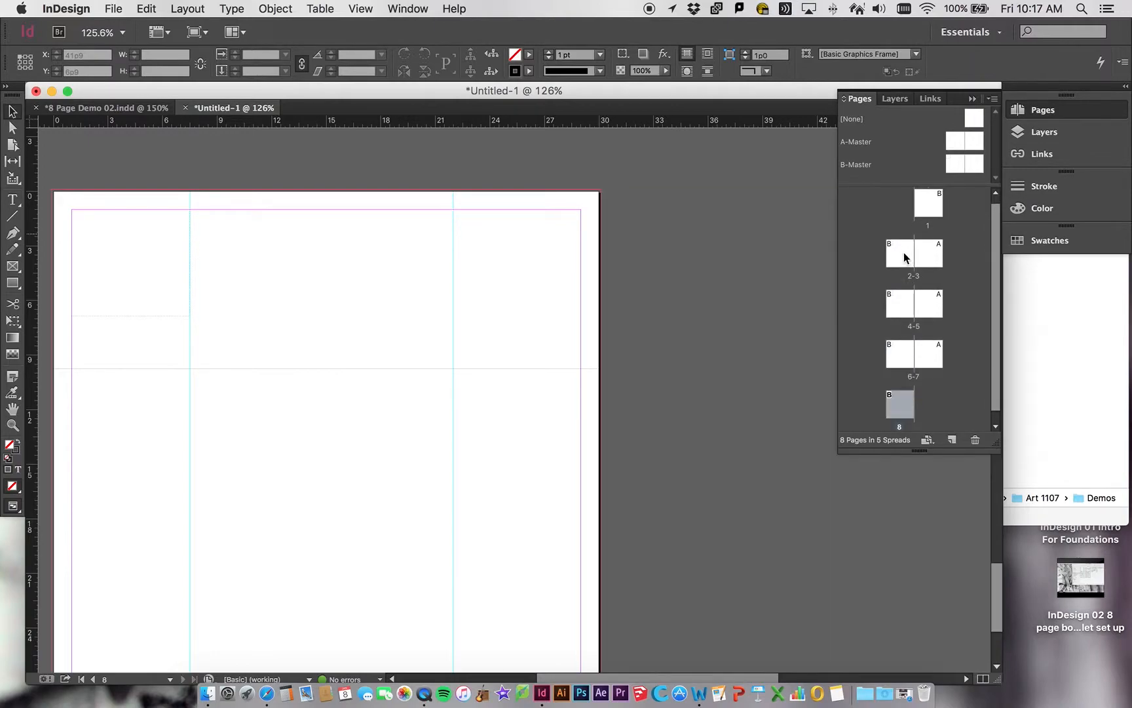
double_click(903, 251)
Go to page 1 and look over its layout from the upper margin to the lower edge
double_click(929, 207)
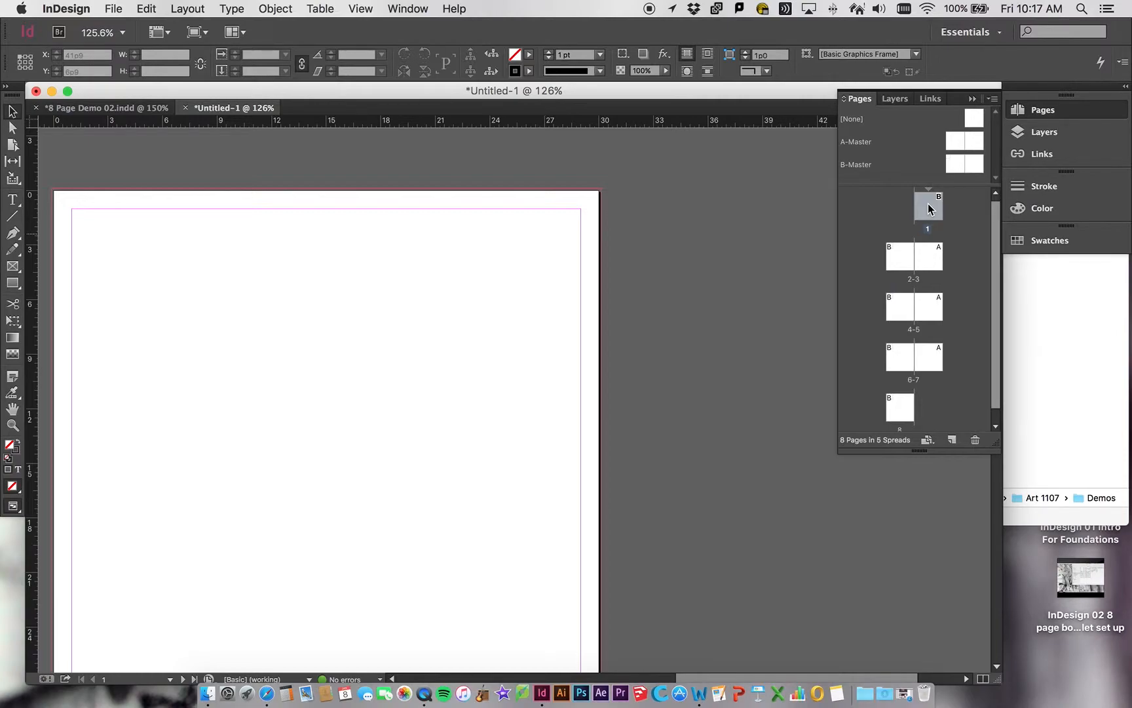
scroll(594, 334, "down", 5)
scroll(593, 334, "left", 1)
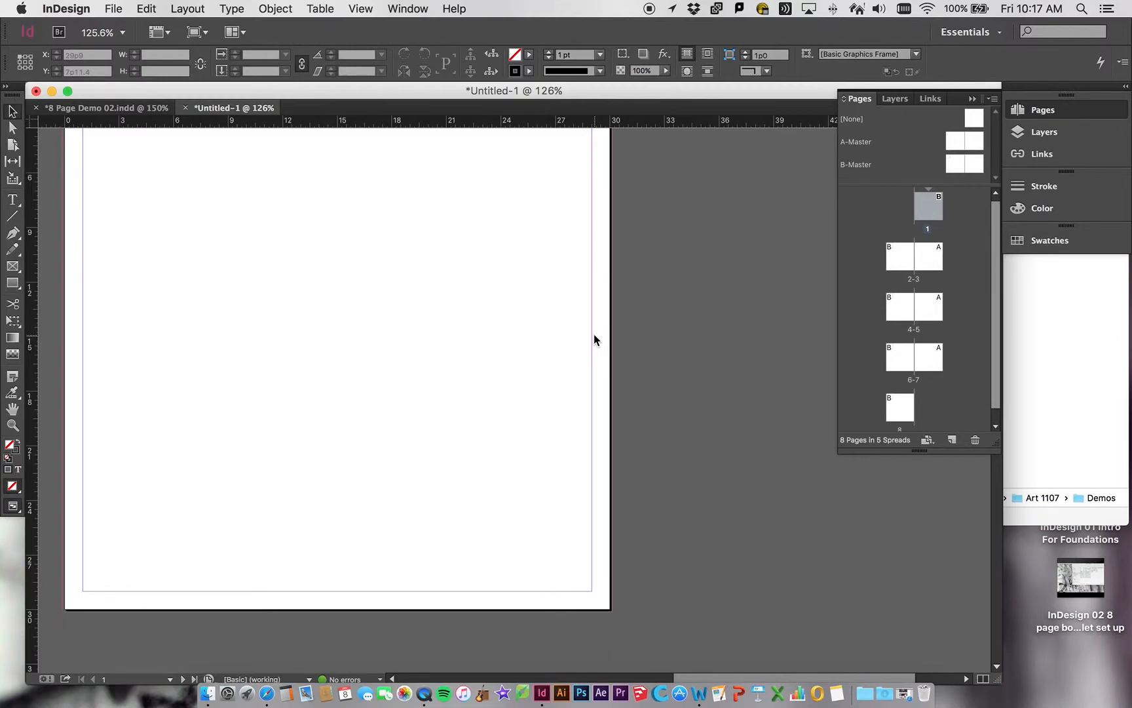
scroll(594, 334, "up", 8)
scroll(593, 334, "left", 2)
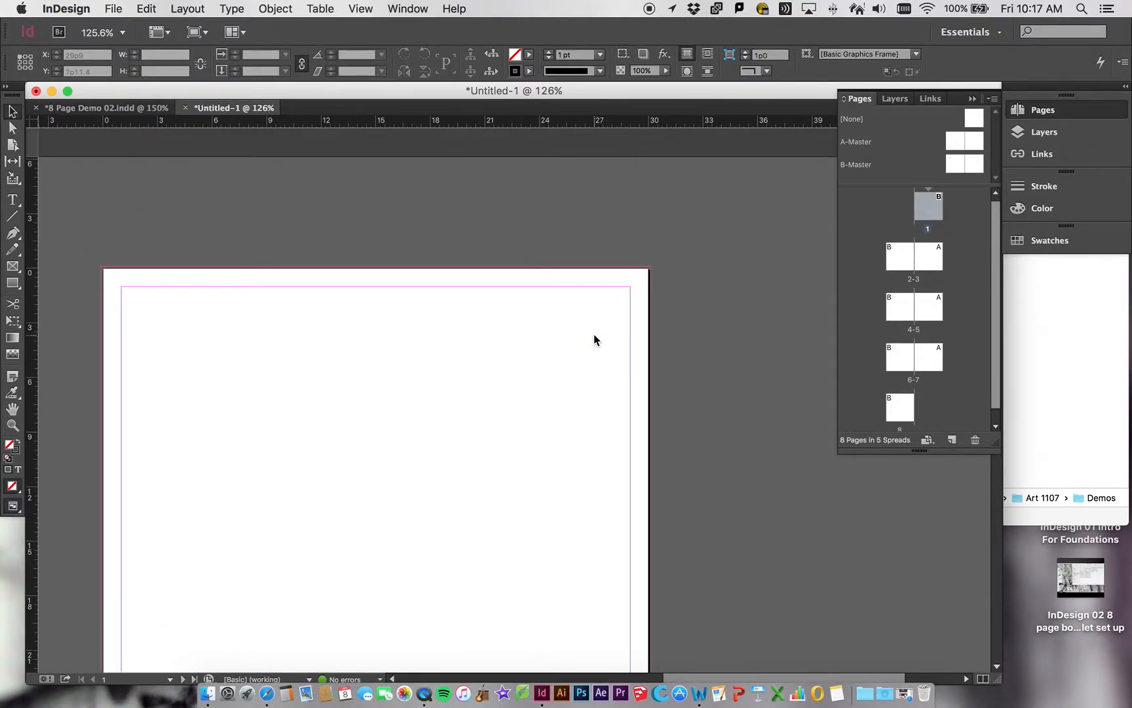
scroll(594, 333, "down", 4)
scroll(594, 333, "right", 1)
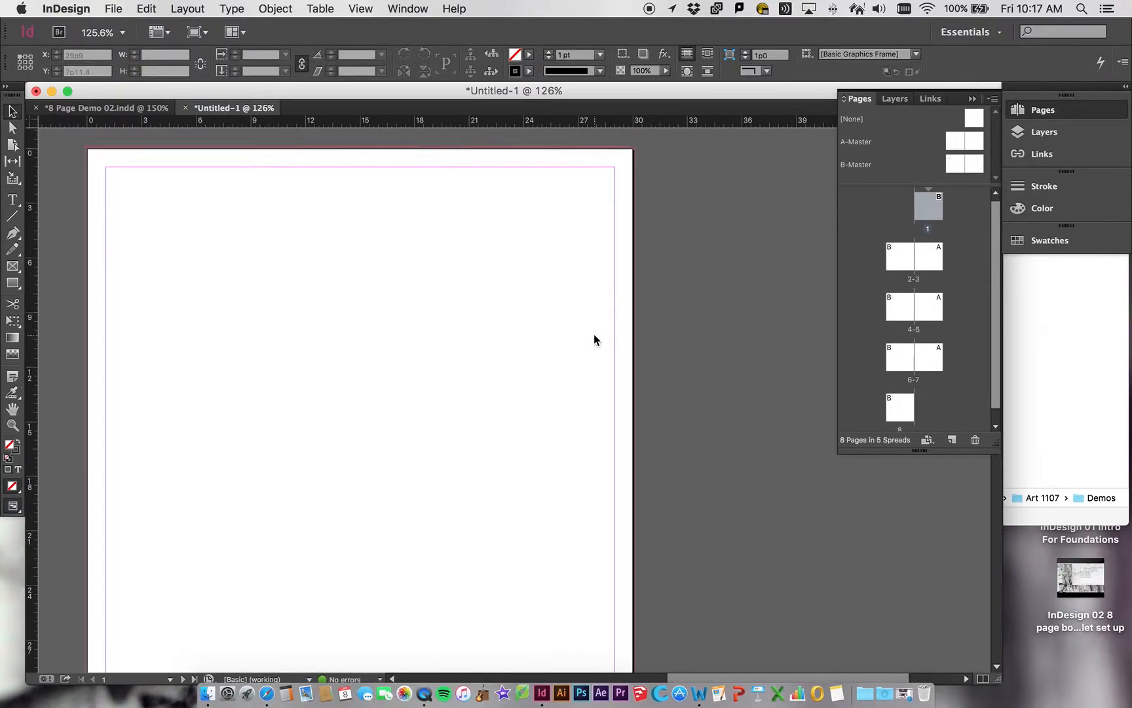
scroll(594, 334, "down", 7)
scroll(222, 245, "up", 8)
scroll(222, 245, "left", 1)
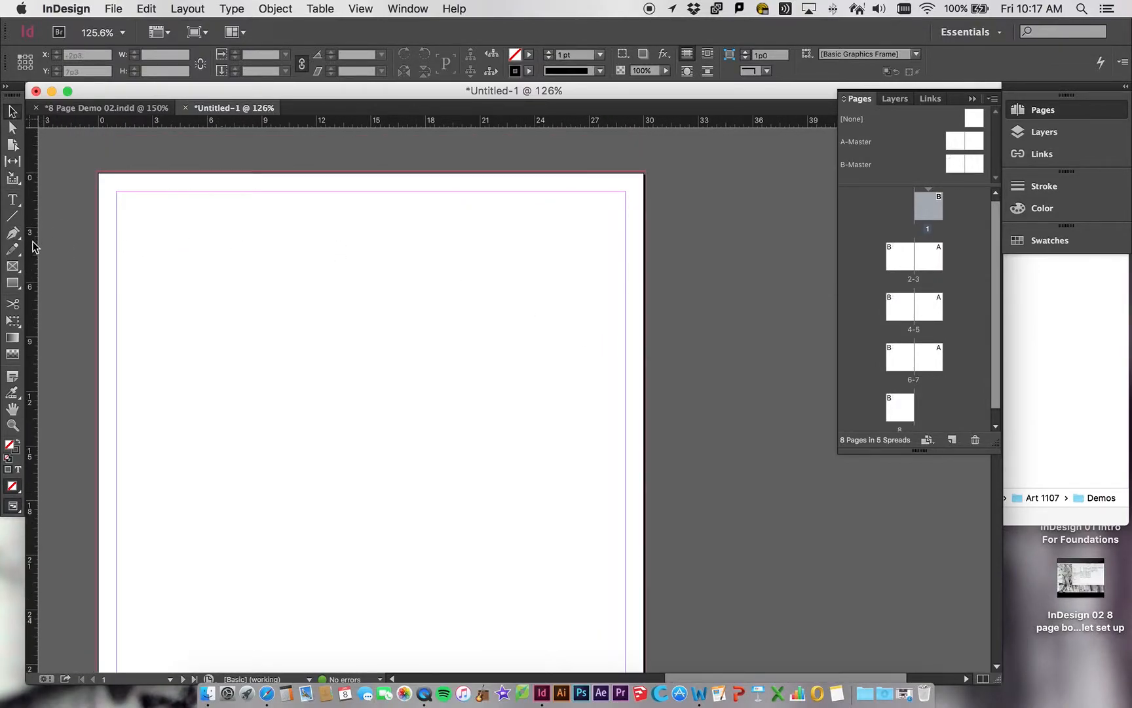
Draw a text frame about 28p0 by 6p0 along page 1's upper margin, enter "The Cover", and select the frame
left_click(12, 200)
left_click_drag(119, 194, 624, 302)
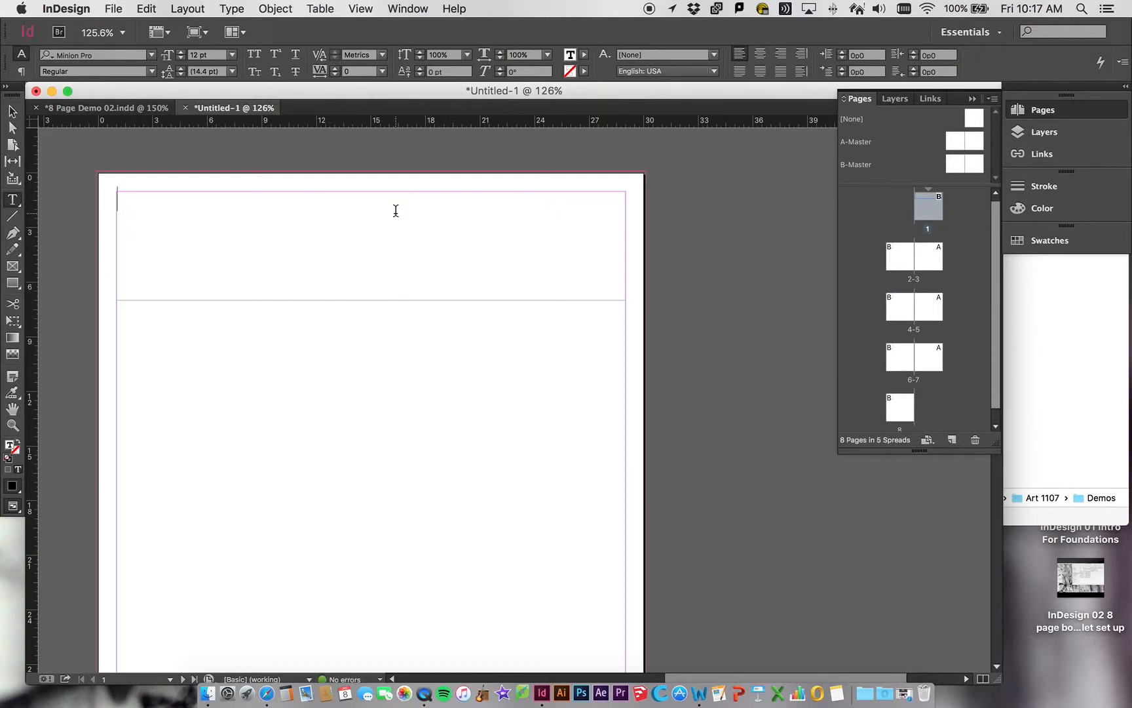
type("ThE")
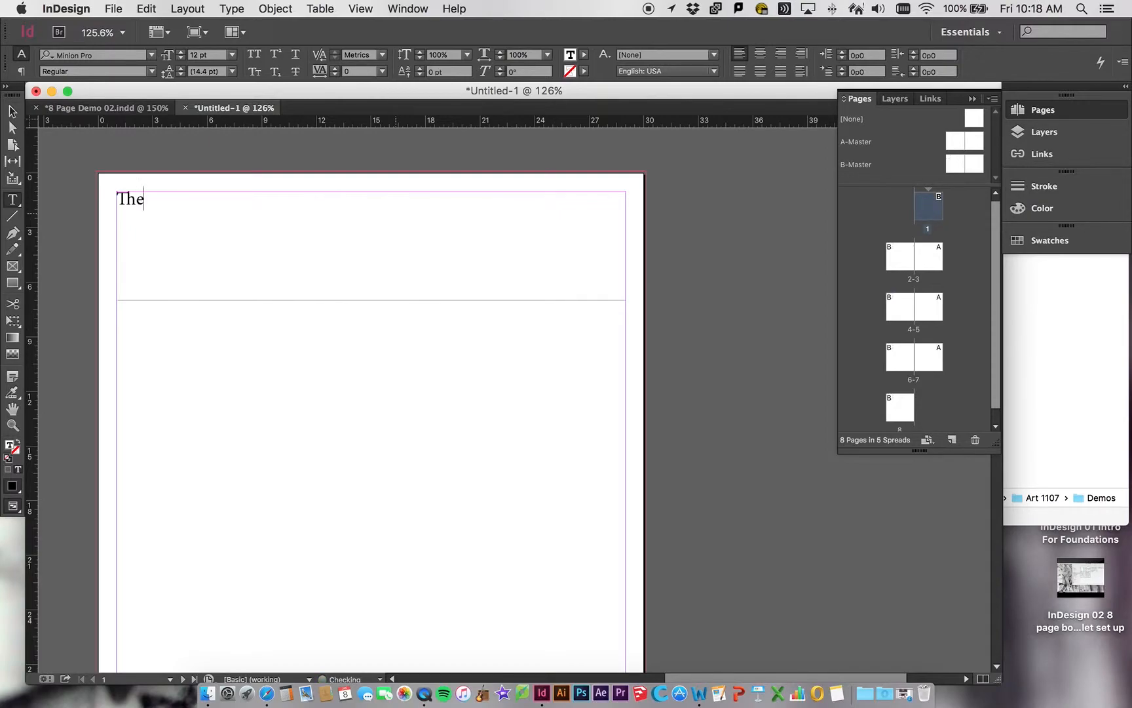
type(" Cover")
left_click(13, 112)
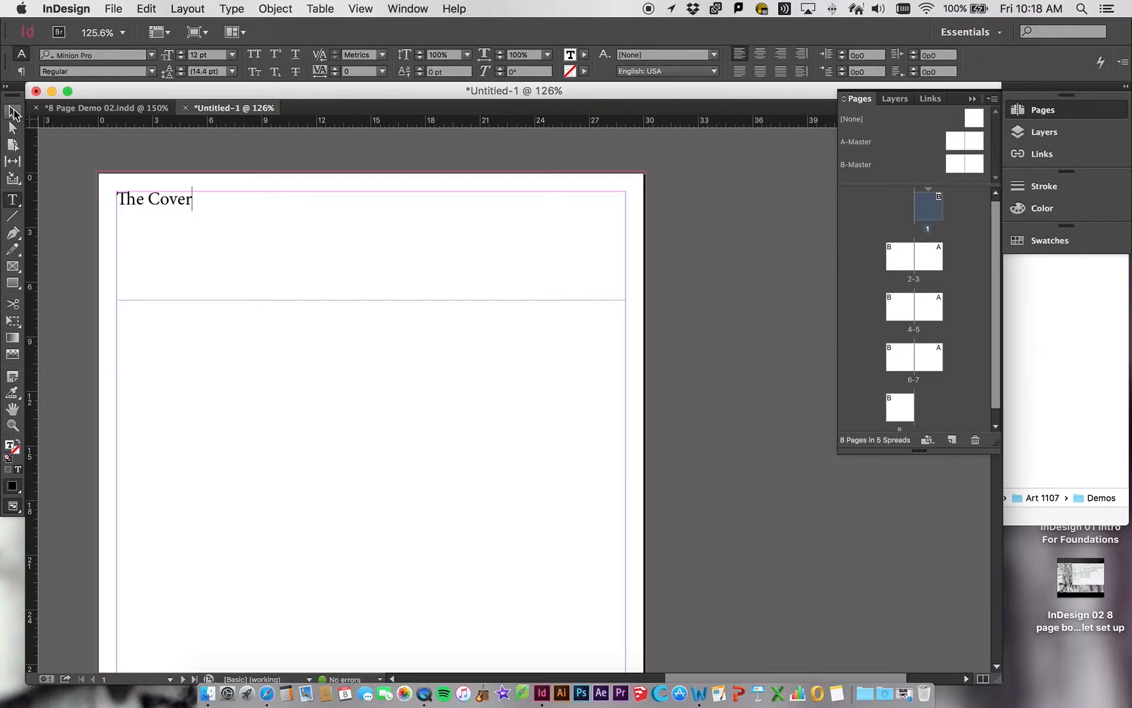
left_click(190, 213)
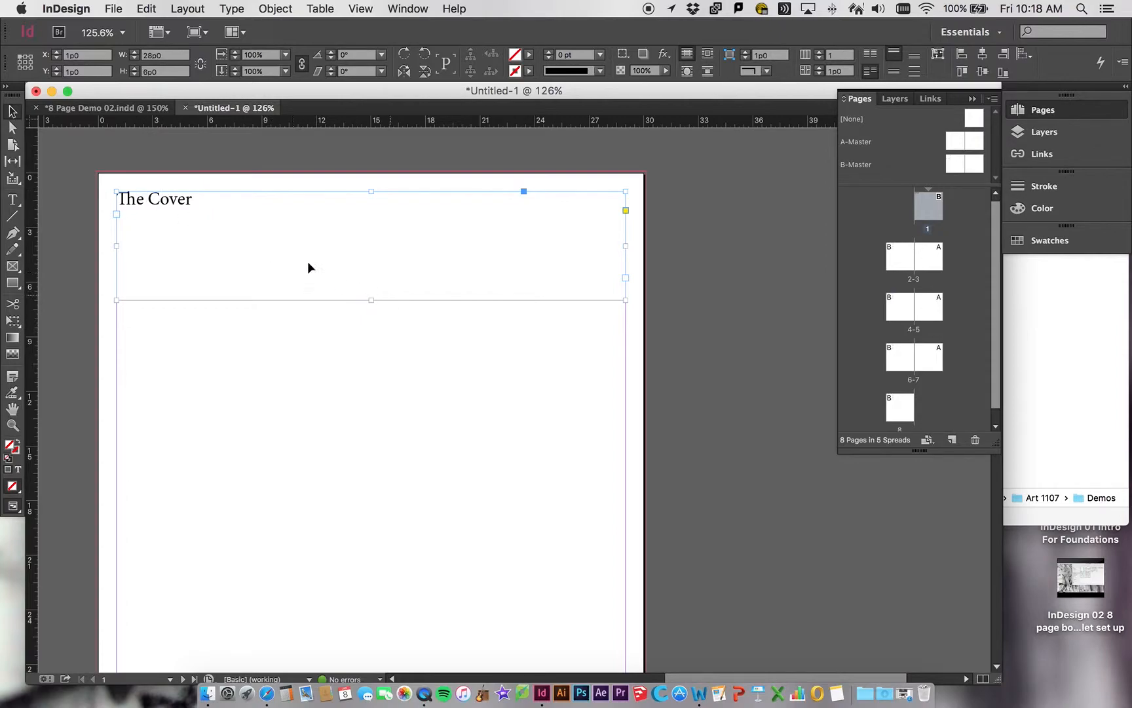
Select all of the text "The Cover" and set its vertical scale to 108%
double_click(180, 203)
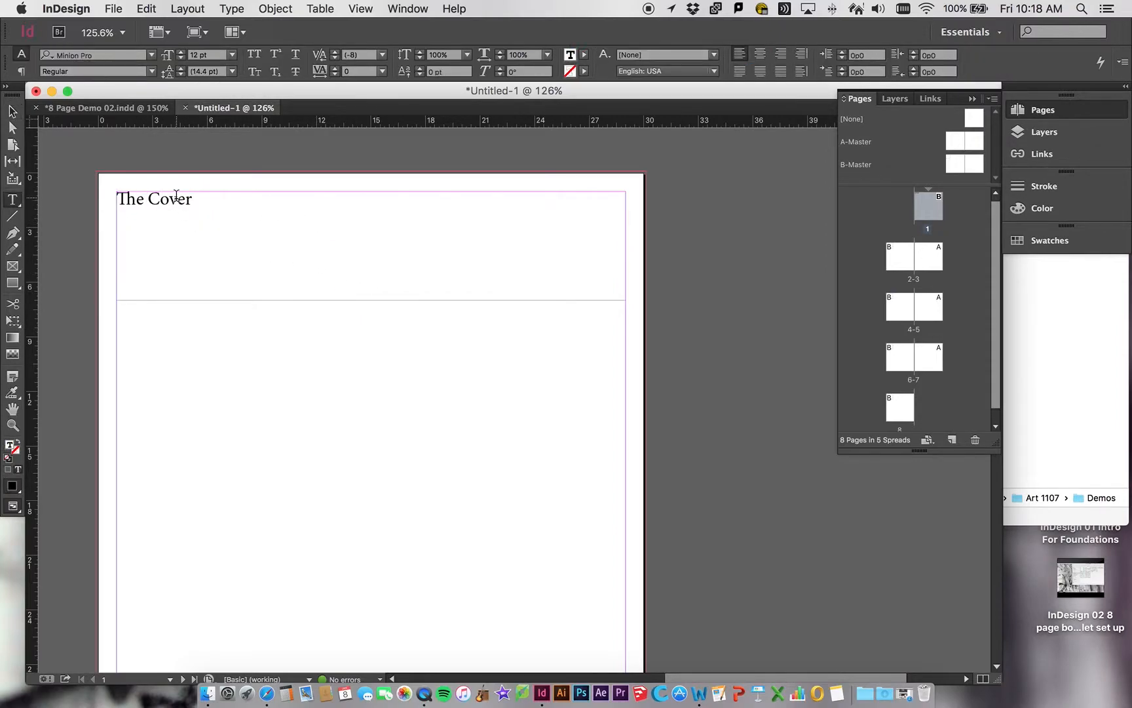
double_click(188, 199)
triple_click(188, 199)
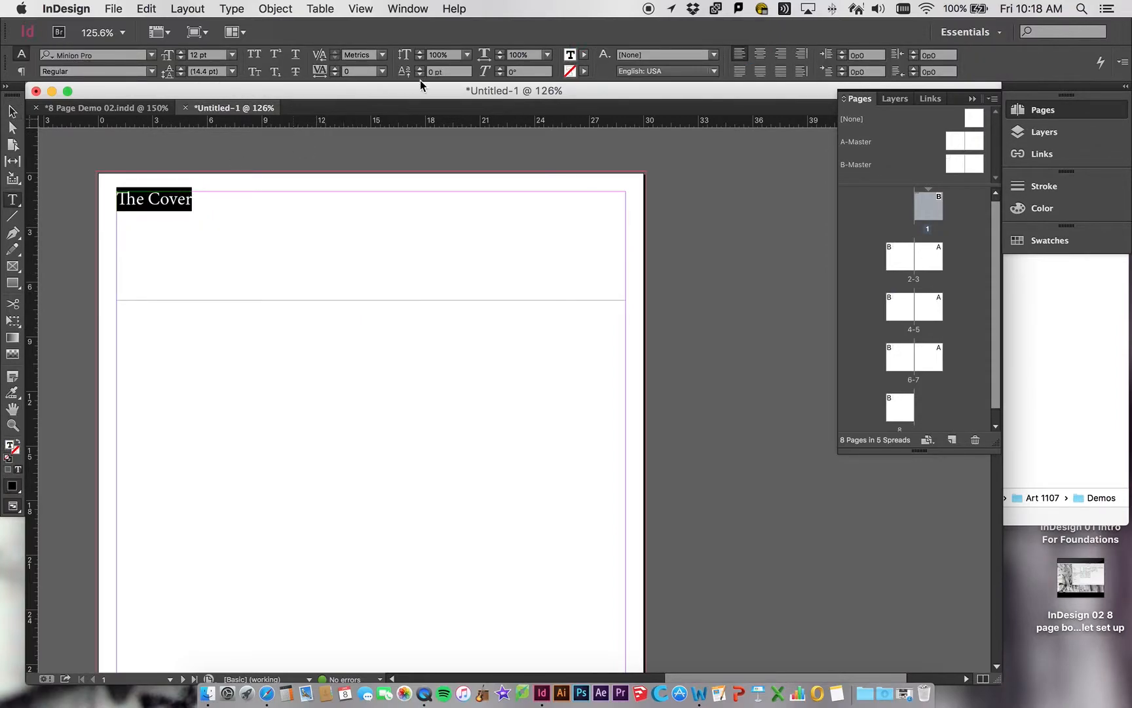
left_click(419, 53)
left_click(420, 53)
left_click(419, 53)
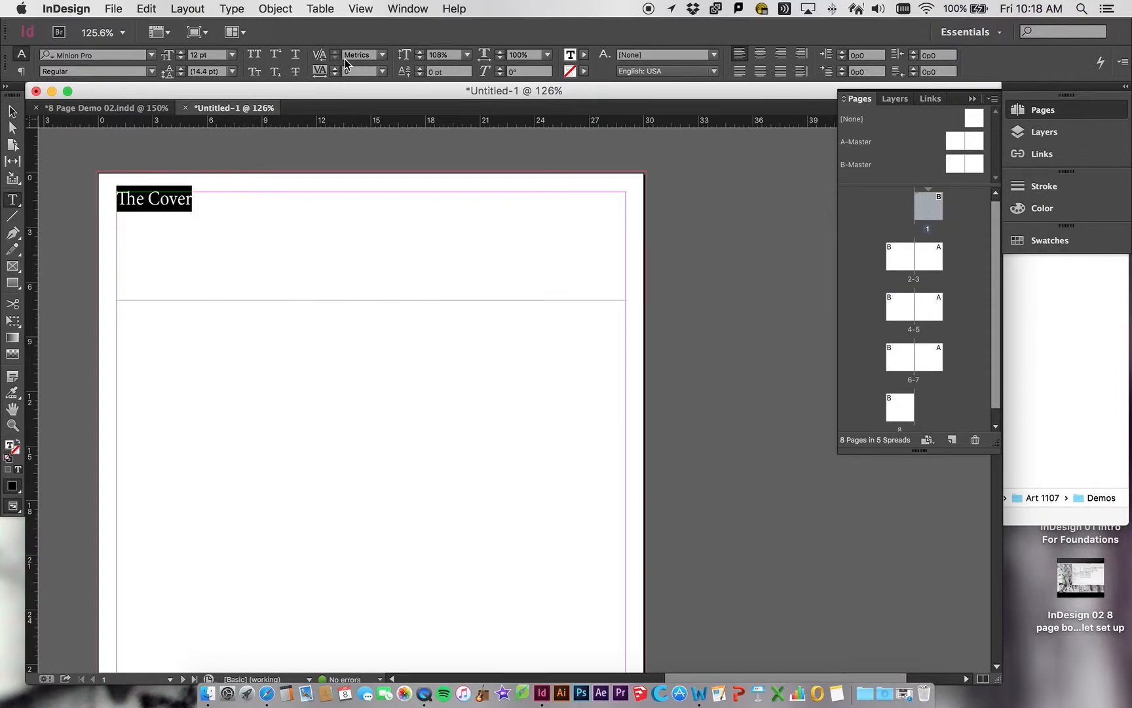
Increase the font size of "The Cover" past 79 pt until the title spans the text frame's width, and deselect it
left_click(183, 53)
left_click(182, 52)
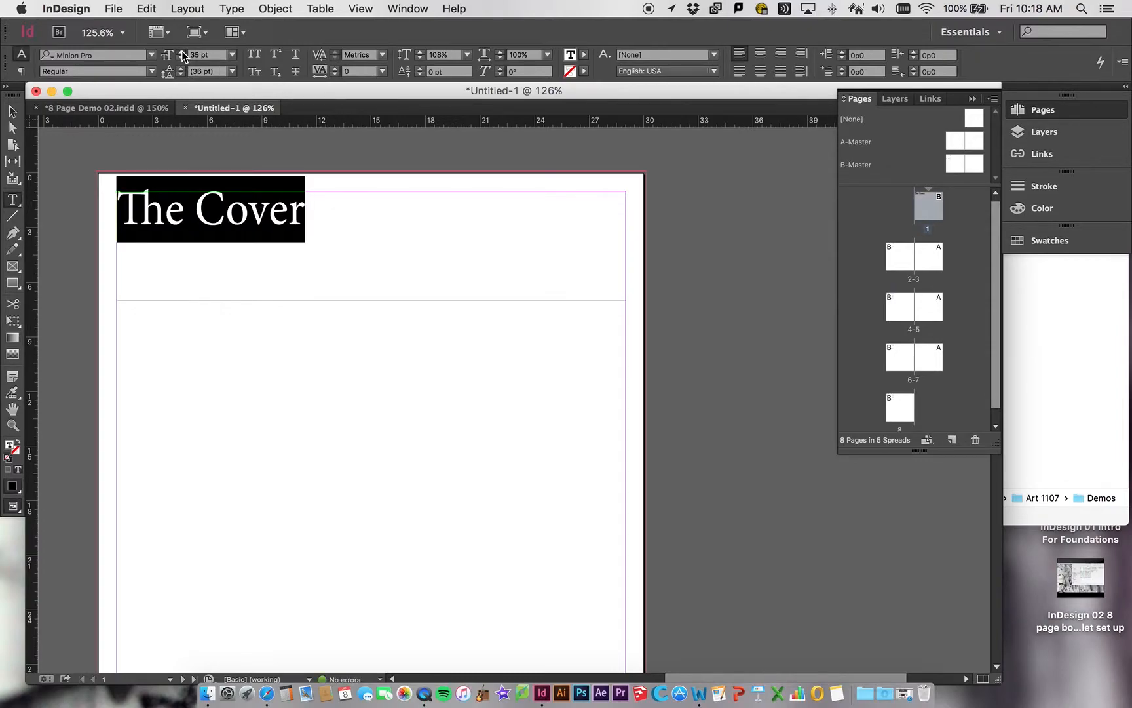
left_click(182, 52)
left_click(182, 53)
left_click(182, 53)
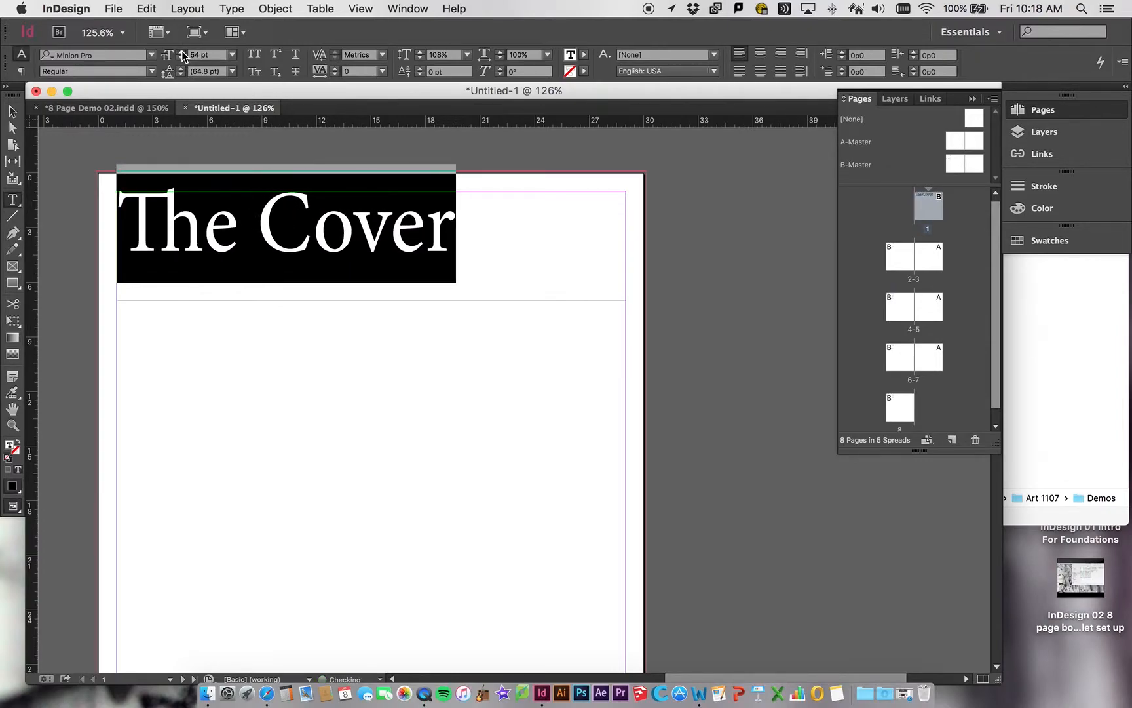
left_click(182, 52)
left_click(183, 52)
left_click(183, 53)
left_click(183, 52)
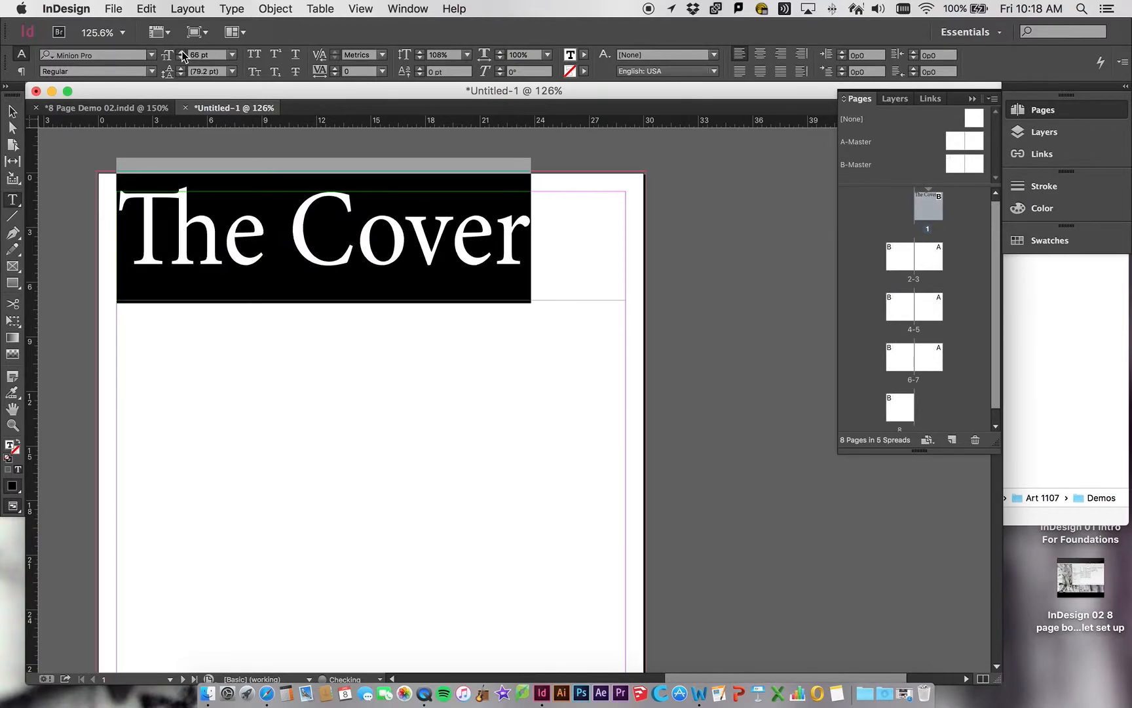
left_click(182, 53)
left_click(182, 52)
left_click(182, 52)
left_click(182, 53)
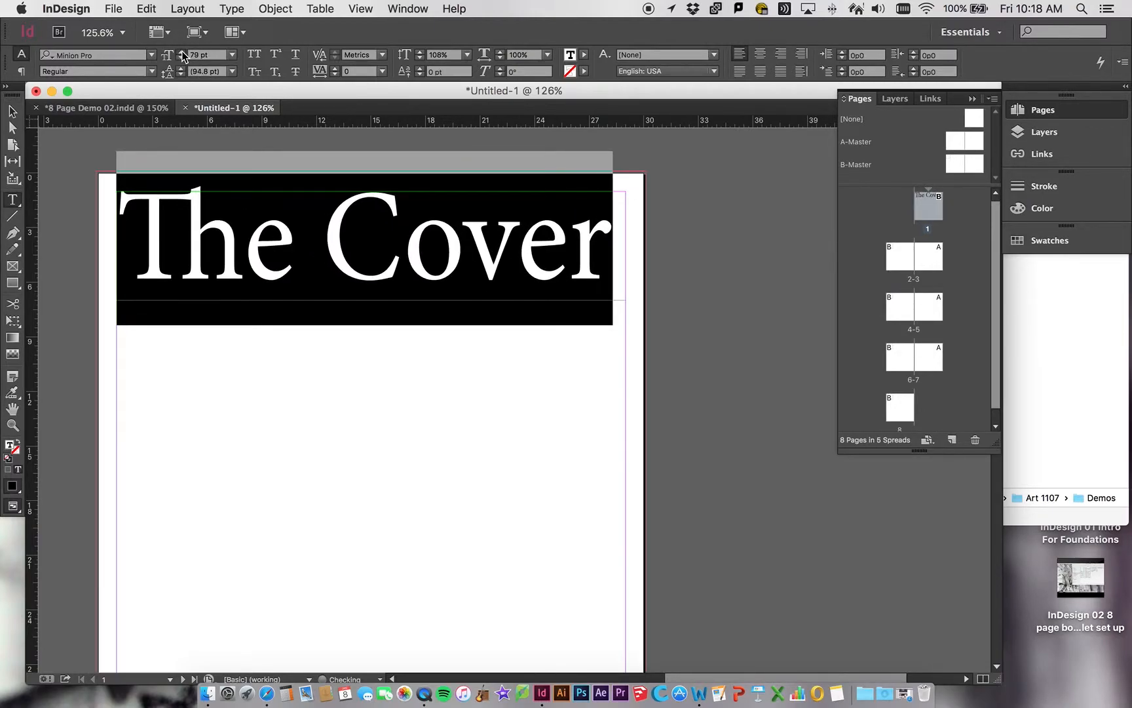
left_click(182, 53)
left_click(384, 437)
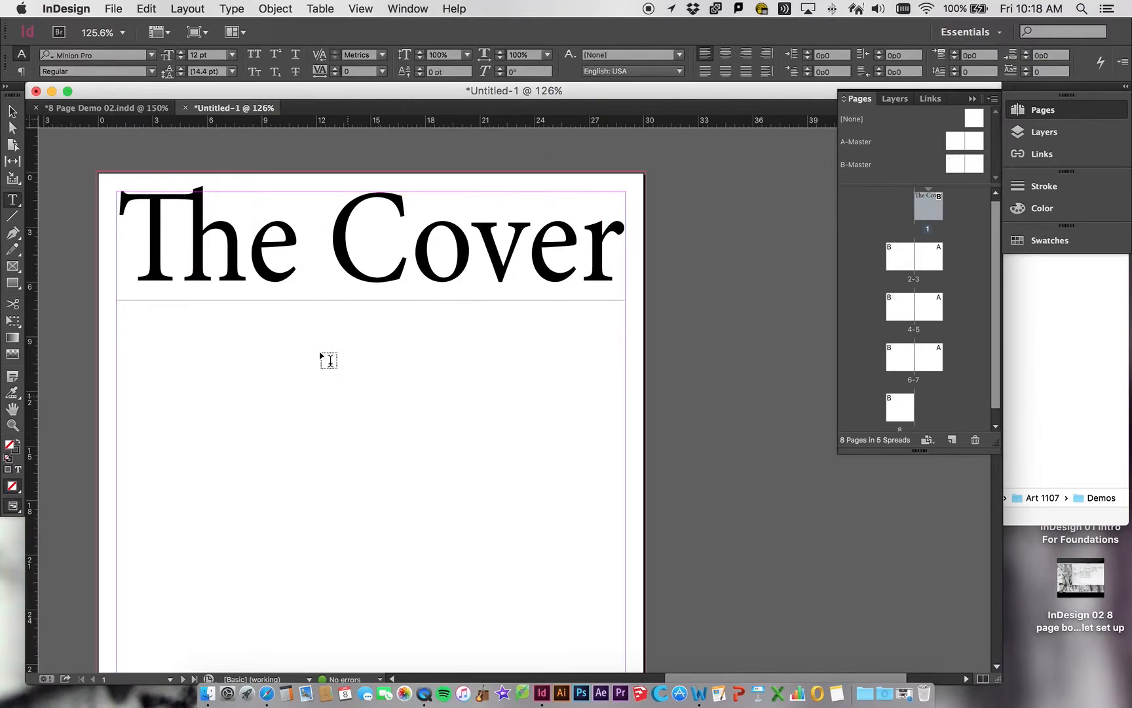
Draw a rectangular picture frame about 15p6.6 by 14p2.4 below the title, starting at page 1's left margin
left_click(11, 105)
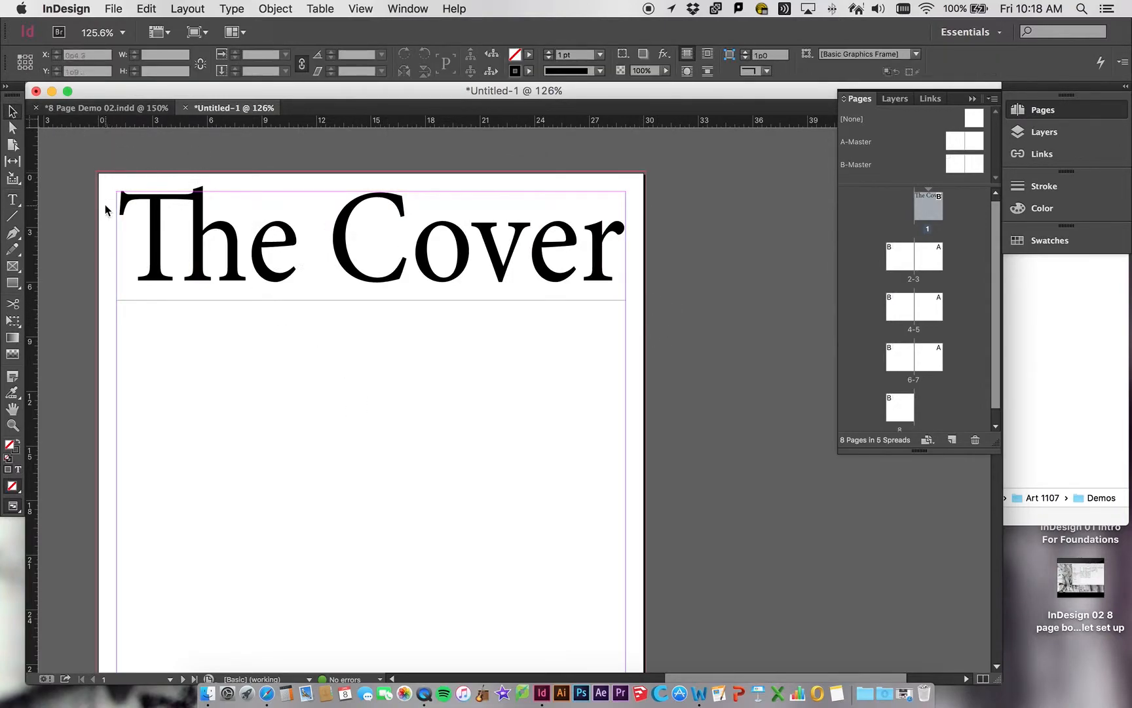
left_click(15, 266)
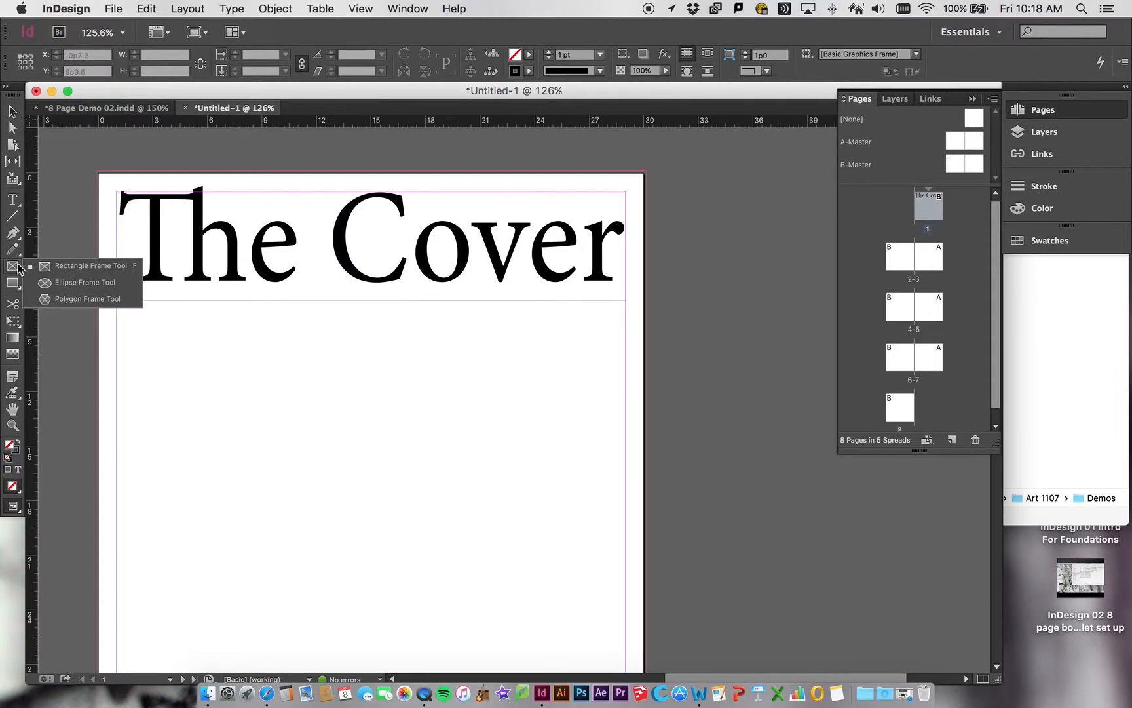
left_click(49, 266)
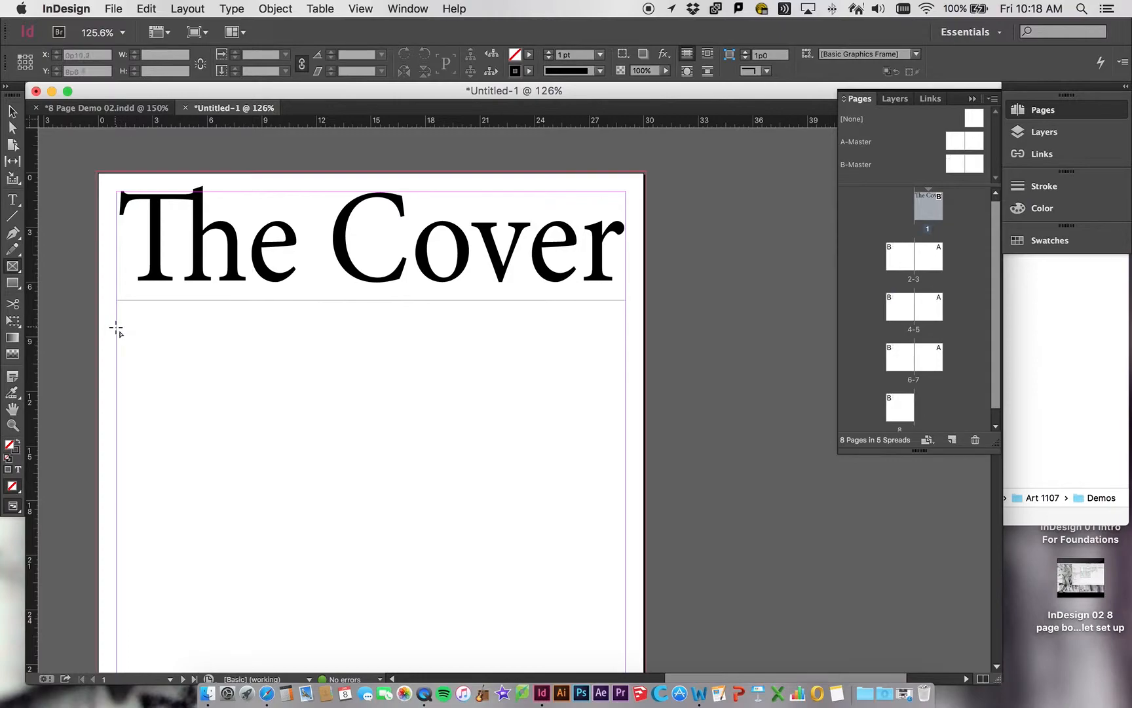
left_click_drag(116, 324, 399, 581)
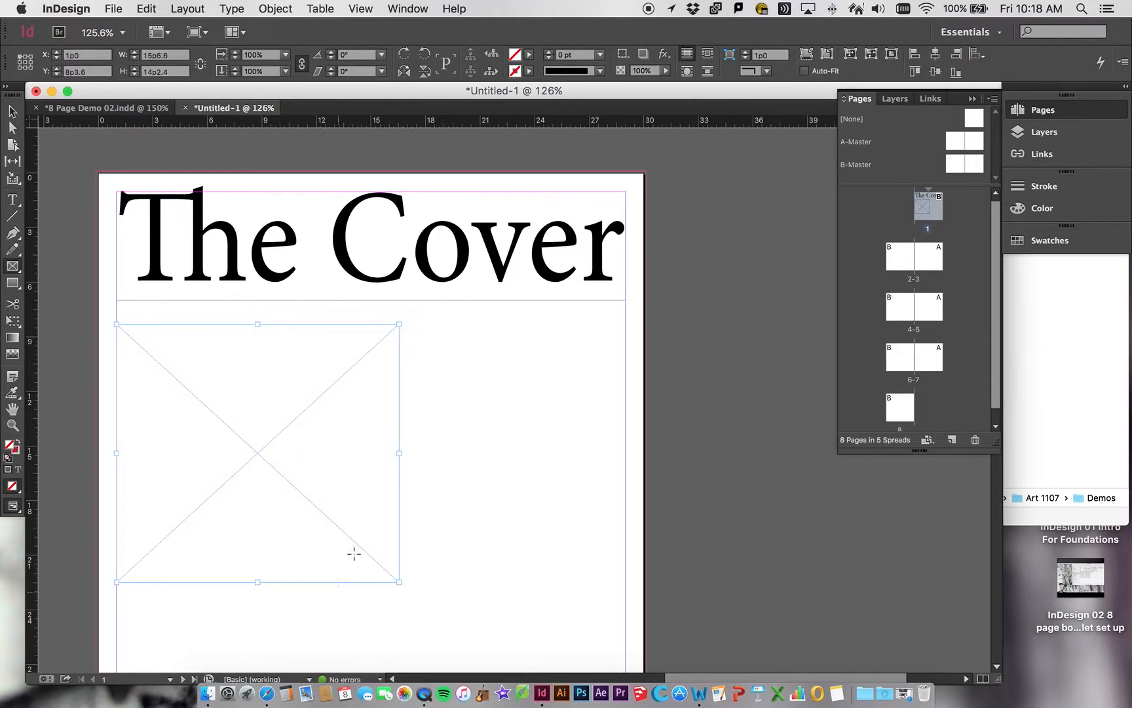
Place Escalation Posters 22.jpg from the InDesign 4 Page files folder into the selected picture frame
left_click(12, 111)
left_click(147, 8)
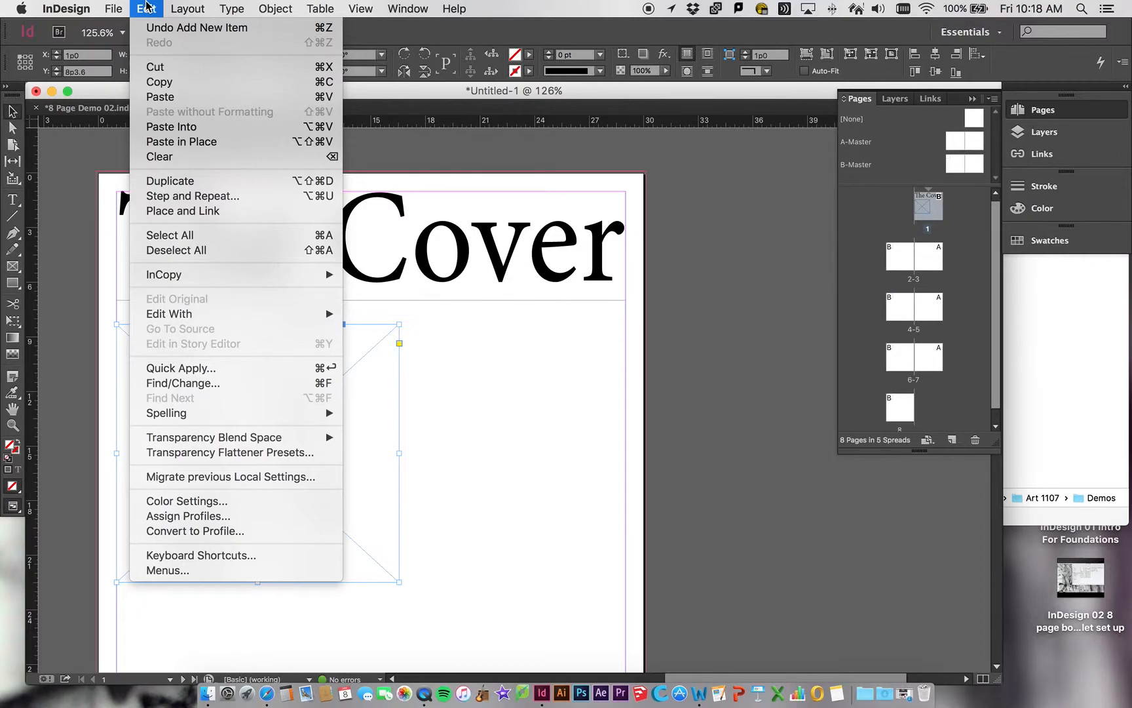
mouse_move(109, 12)
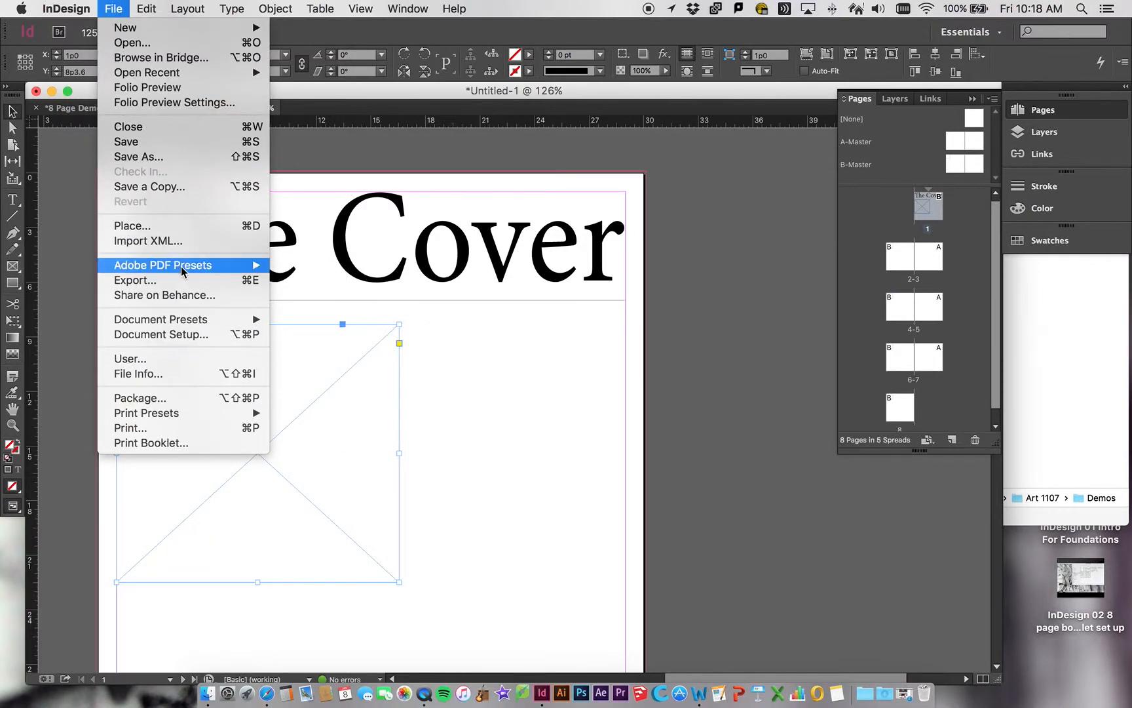
left_click(169, 226)
left_click(495, 144)
left_click(495, 157)
left_click(665, 188)
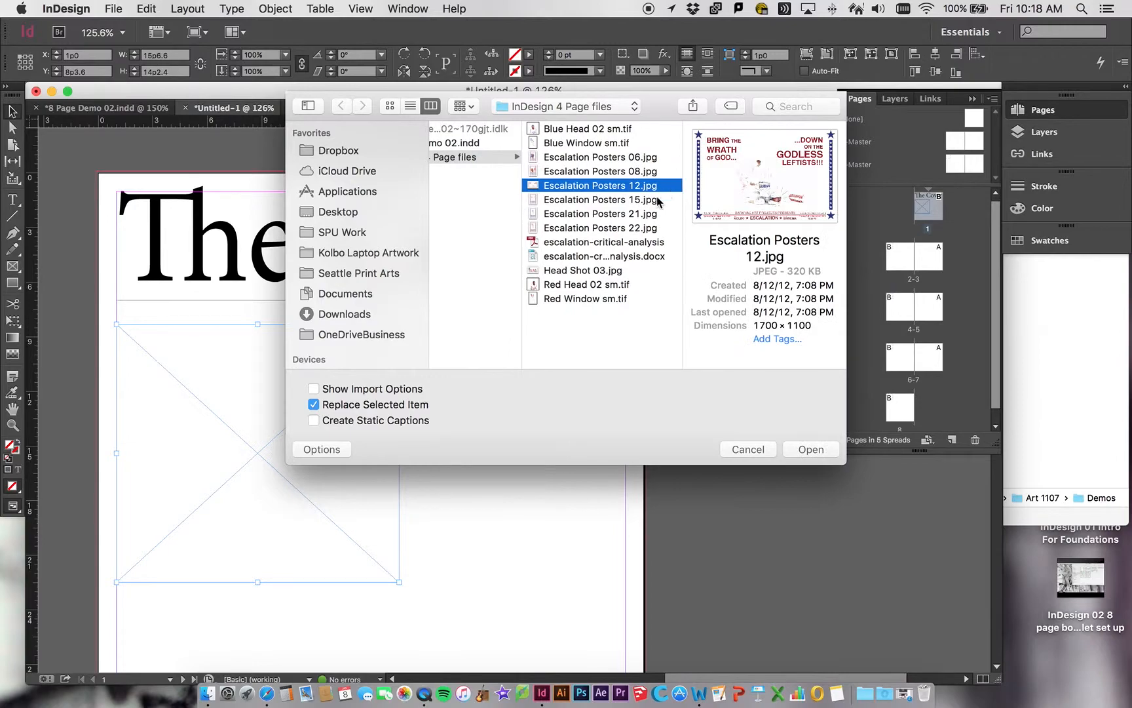
left_click(562, 241)
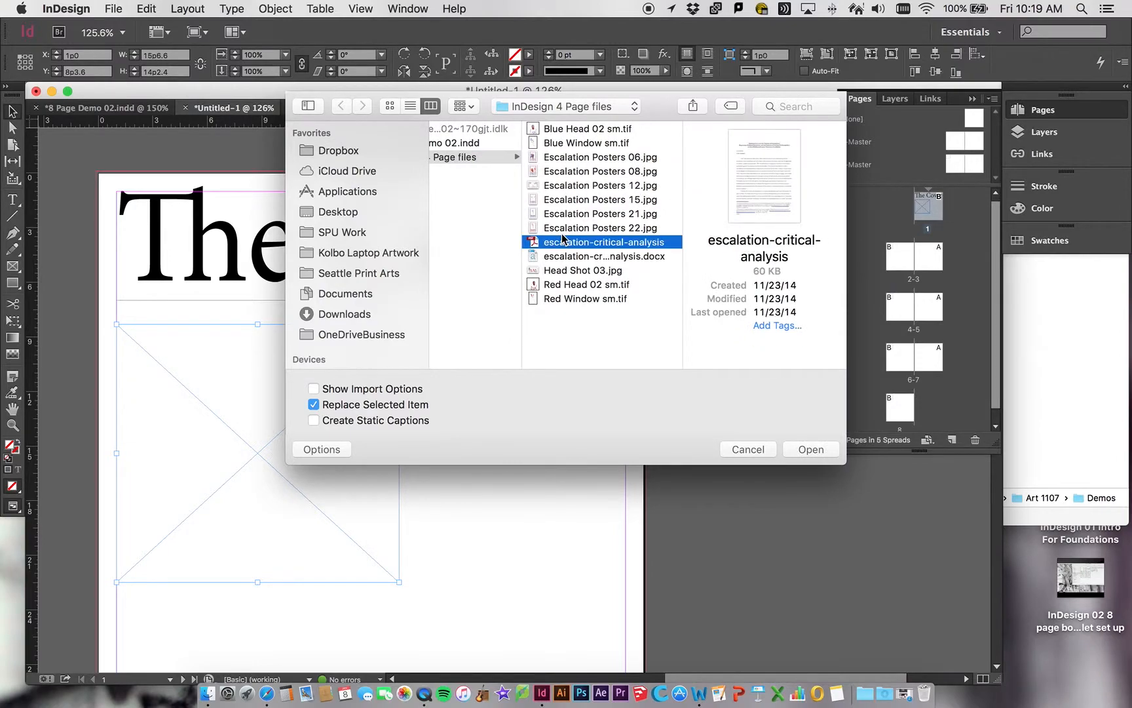
left_click(562, 228)
double_click(562, 229)
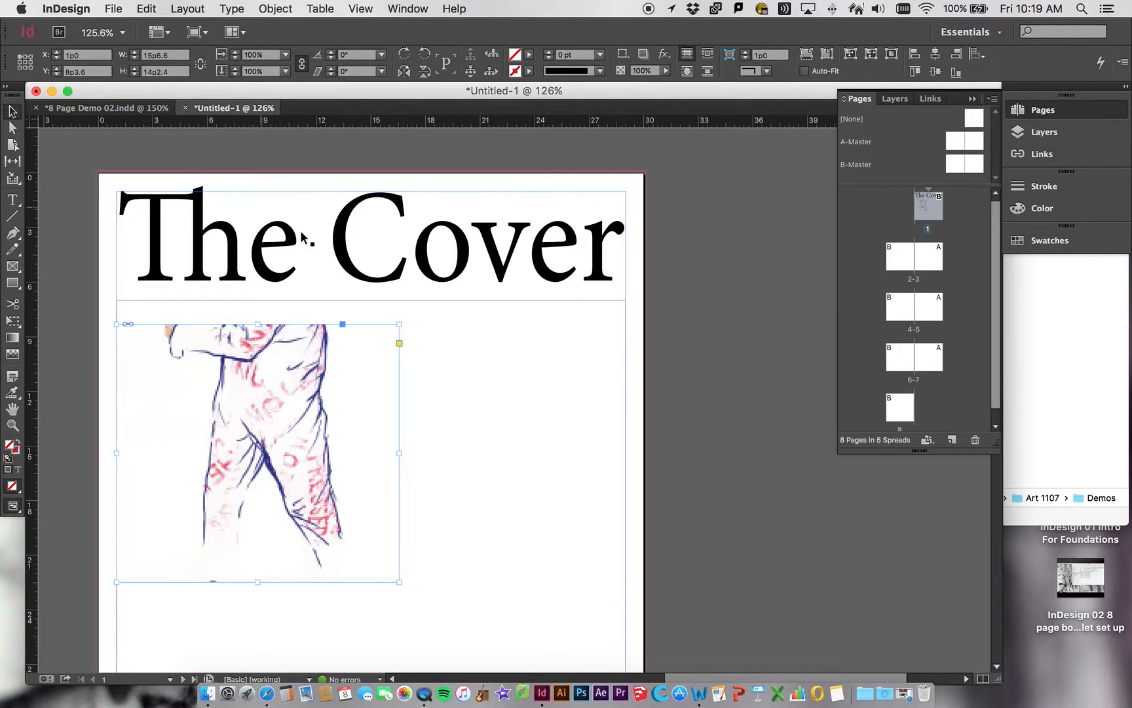
Scale the poster image inside its frame to about 27%, reposition it to show the whole figure, and select the frame
left_click(12, 129)
left_click(256, 417)
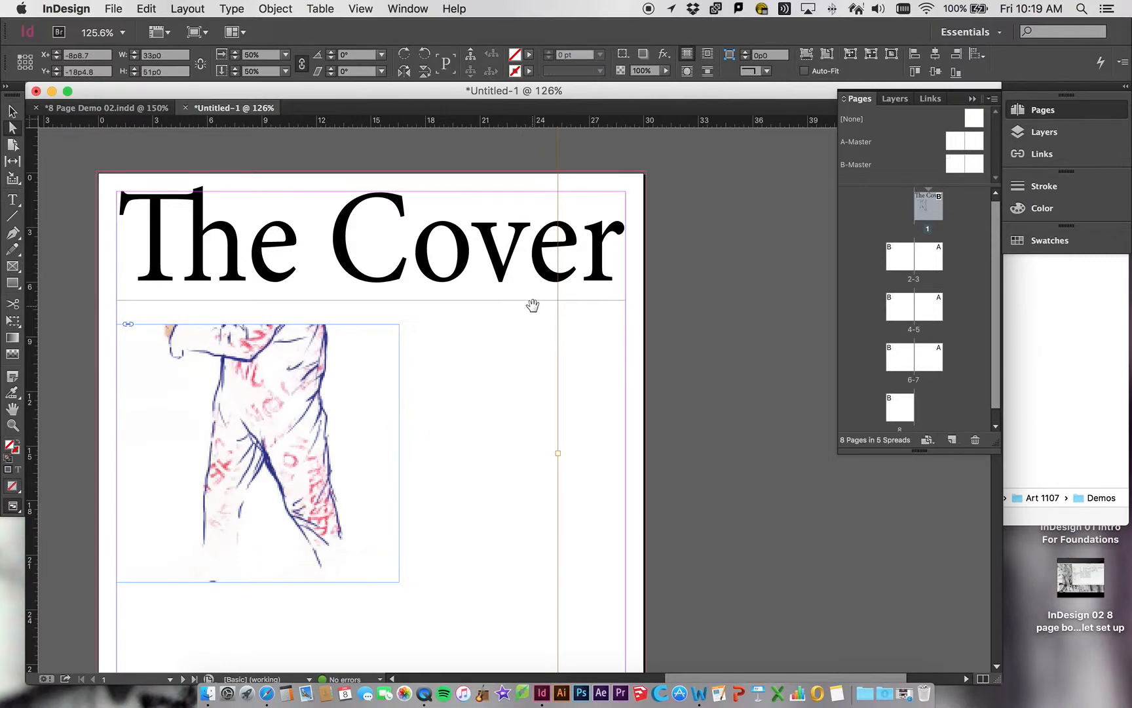
scroll(533, 313, "down", 8)
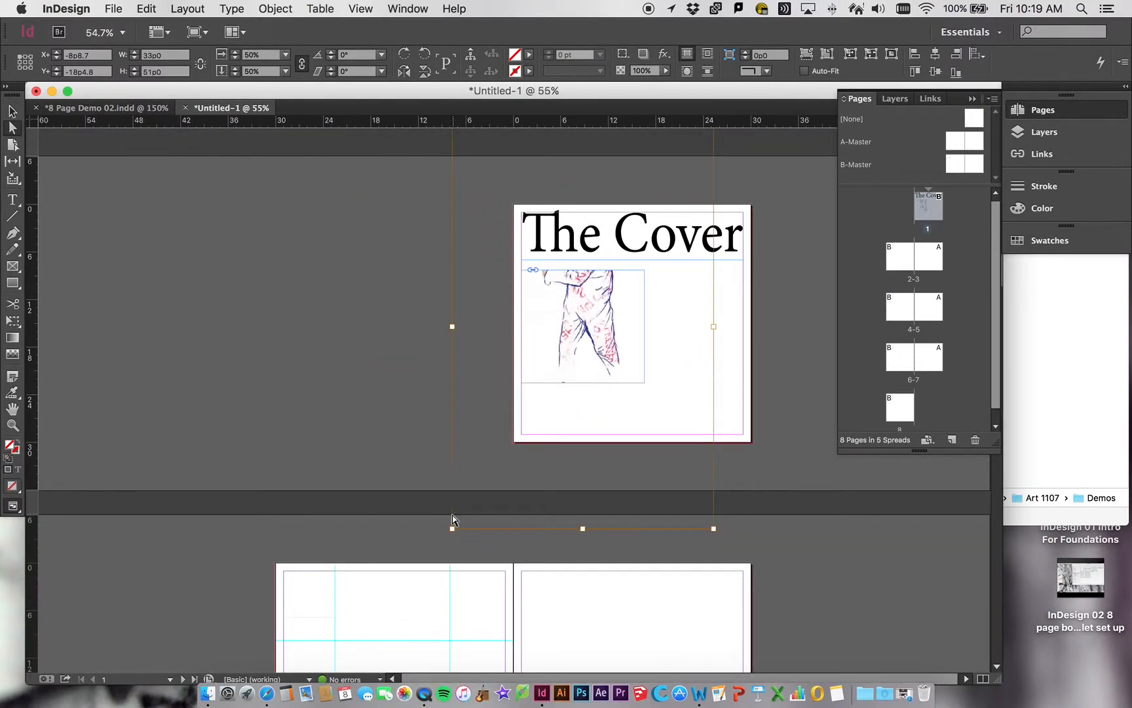
left_click_drag(454, 530, 553, 373)
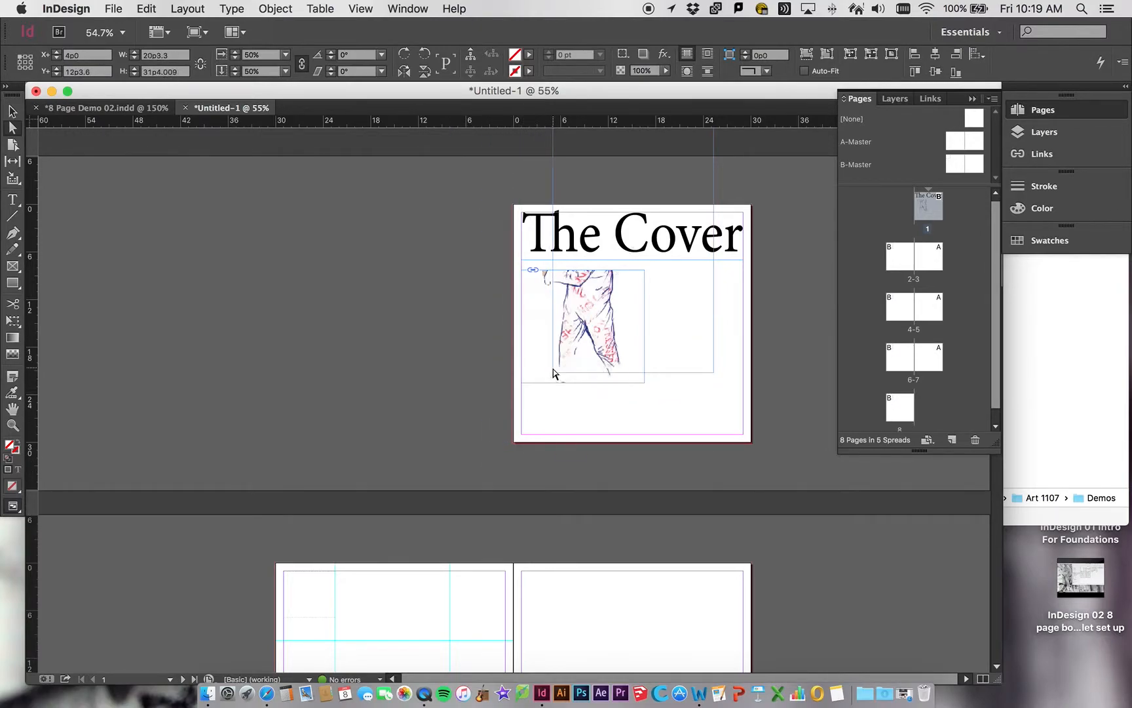
left_click_drag(597, 309, 592, 374)
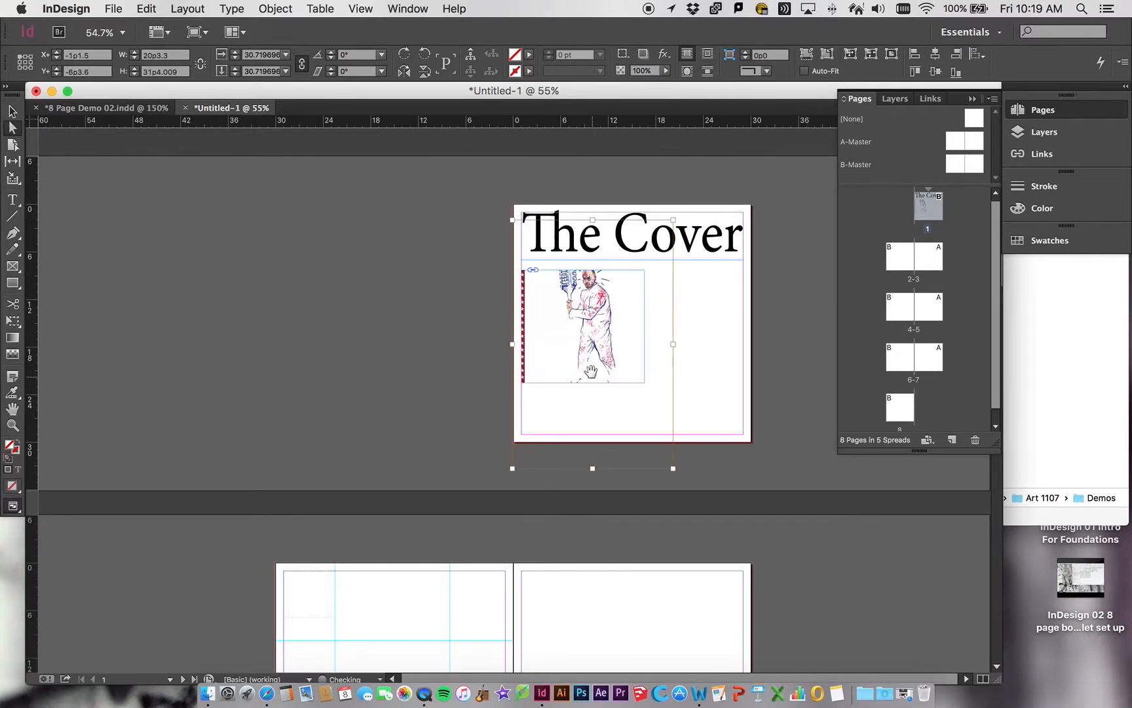
left_click_drag(513, 220, 533, 248)
mouse_move(593, 290)
left_mouse_down()
mouse_move(568, 290)
mouse_move(580, 289)
left_mouse_up()
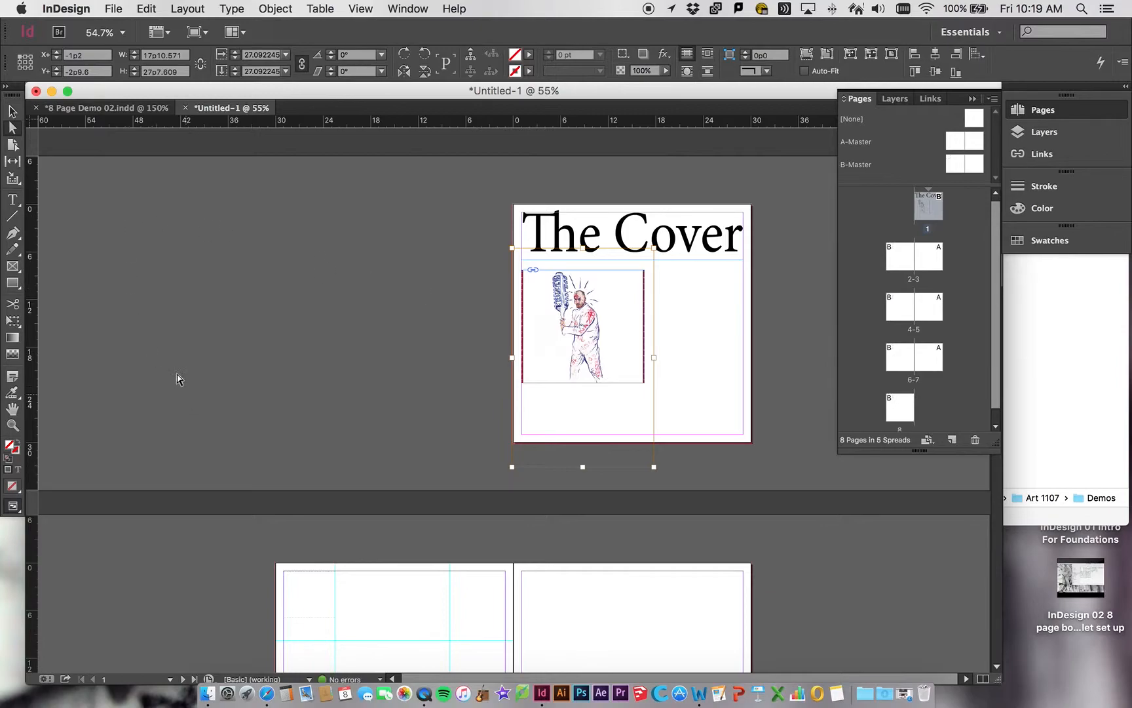
left_click(13, 111)
left_click(642, 359)
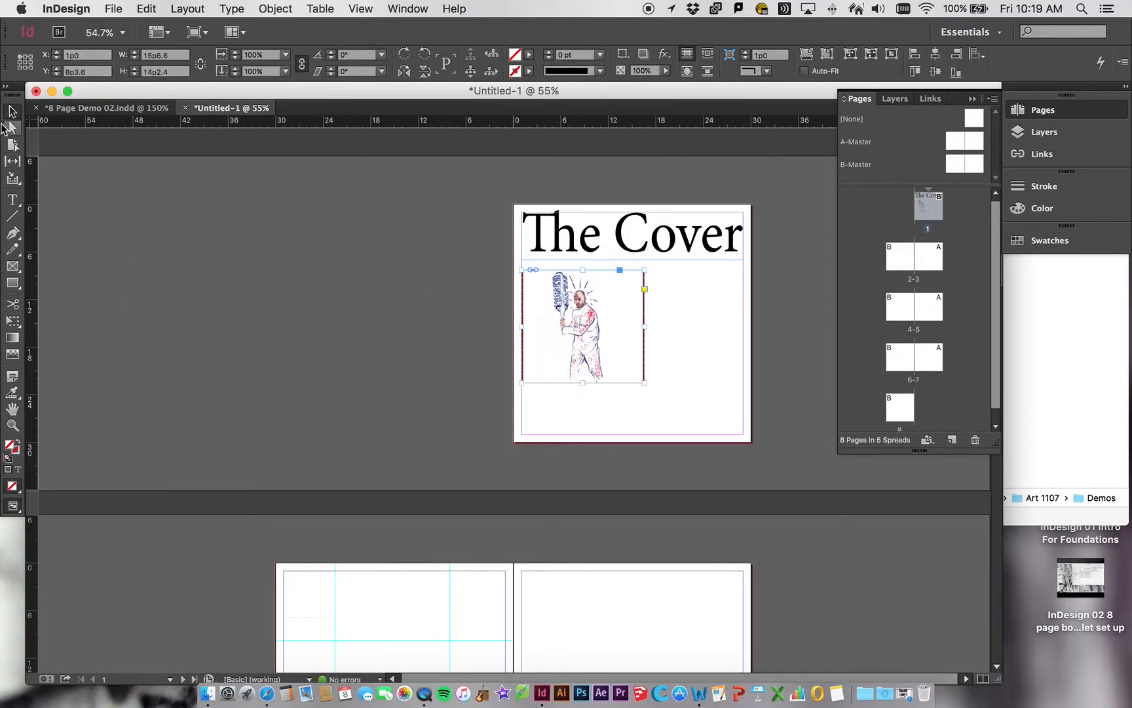
Enlarge the poster's picture frame to about 17p0 by 16p0 so the figure's feet and both star borders fit, and deselect it
mouse_move(581, 386)
left_mouse_down()
mouse_move(581, 407)
mouse_move(581, 396)
left_mouse_up()
left_click_drag(525, 334, 517, 335)
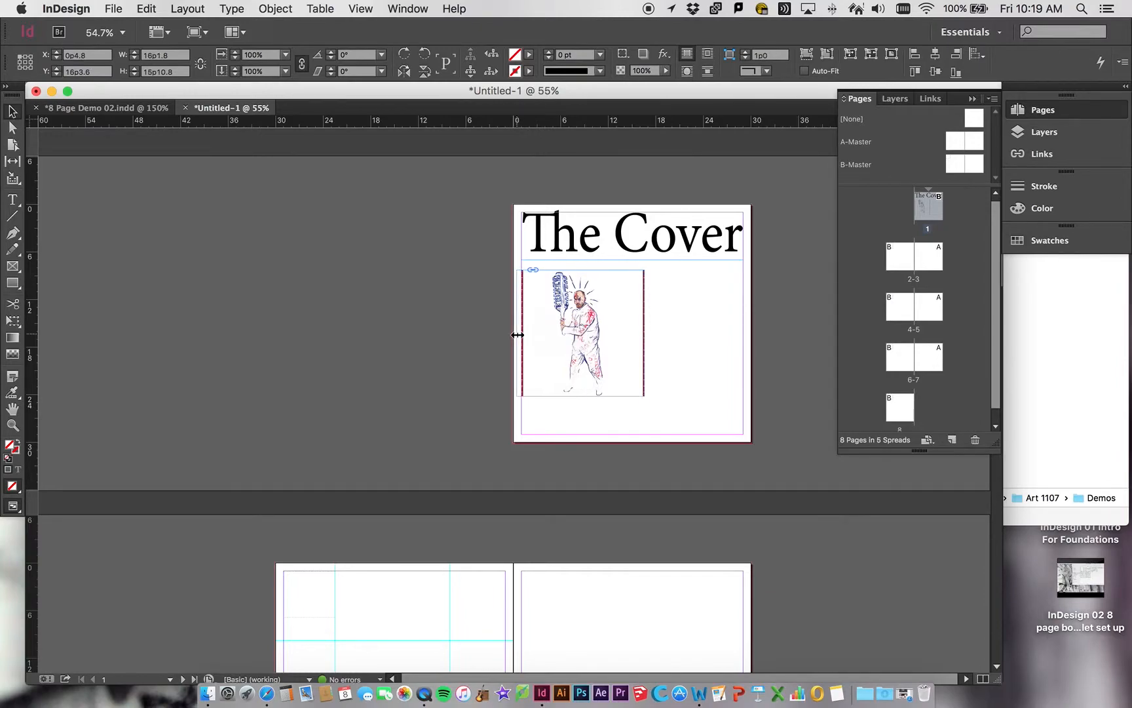
left_click_drag(642, 335, 650, 335)
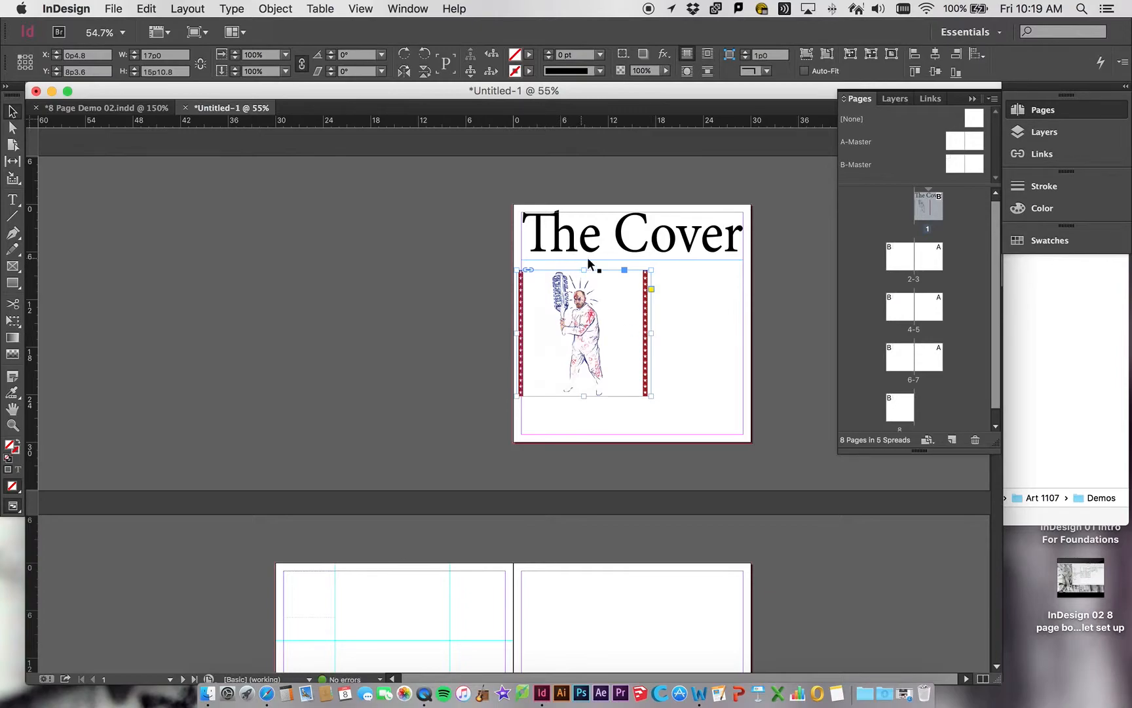
left_click_drag(587, 260, 583, 270)
left_click(496, 300)
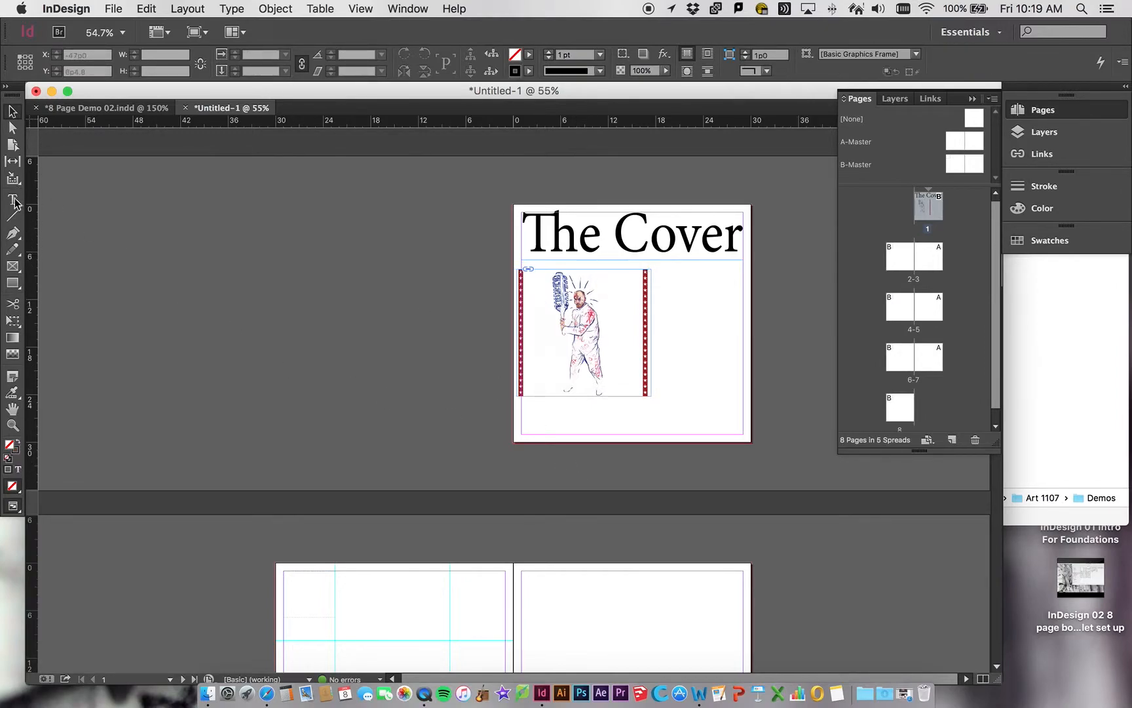
Draw an elliptical picture frame about 6p10.8 by 8p7.2 beside the poster image, near page 1's right margin
left_click(15, 271)
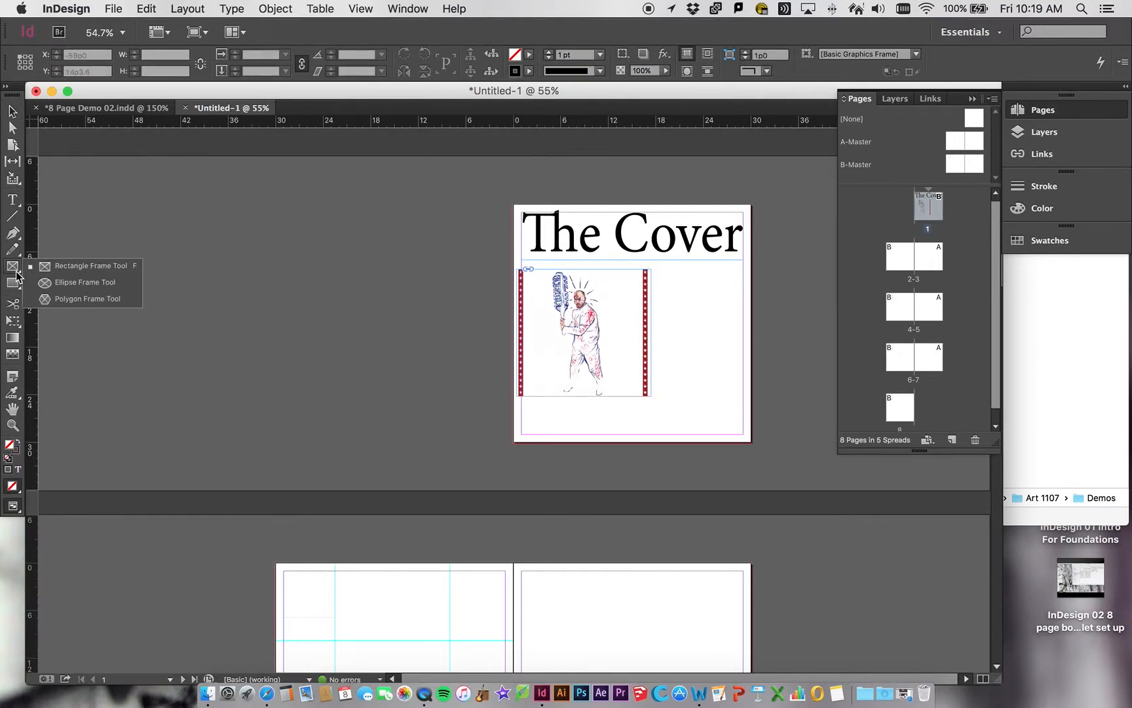
left_click(73, 282)
mouse_move(682, 284)
left_mouse_down()
mouse_move(718, 306)
mouse_move(736, 351)
left_mouse_up()
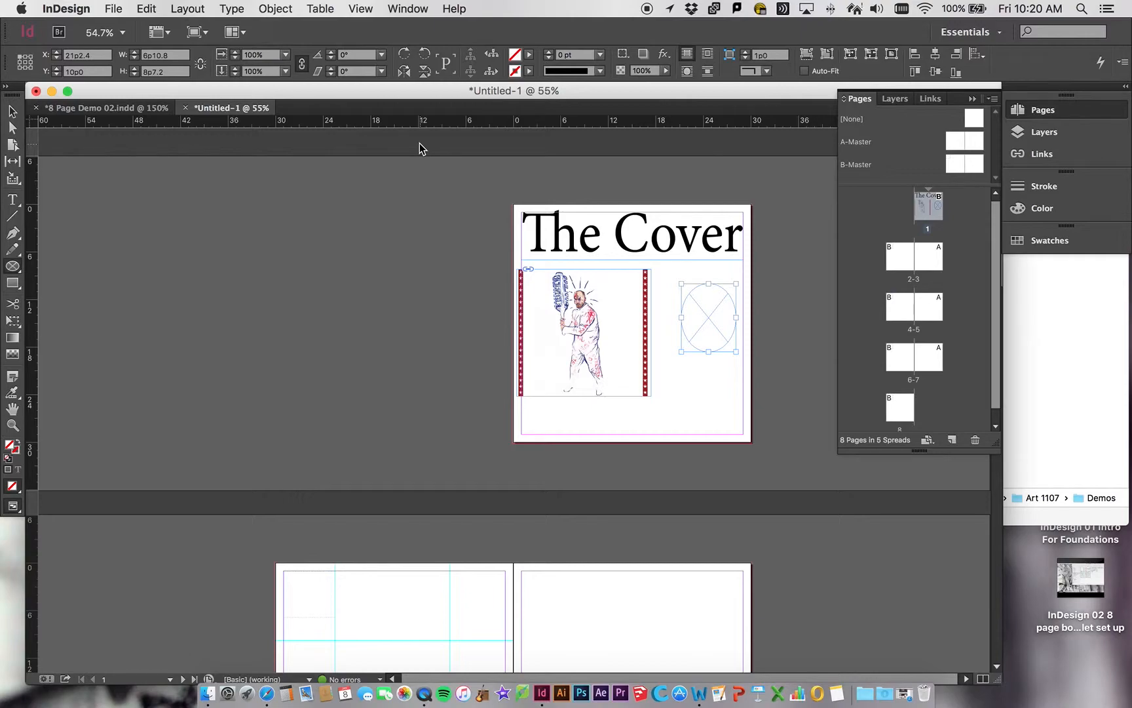
Place Escalation Posters 15.jpg from the InDesign 4 Page files folder into the elliptical frame
key("super+d")
left_click(468, 200)
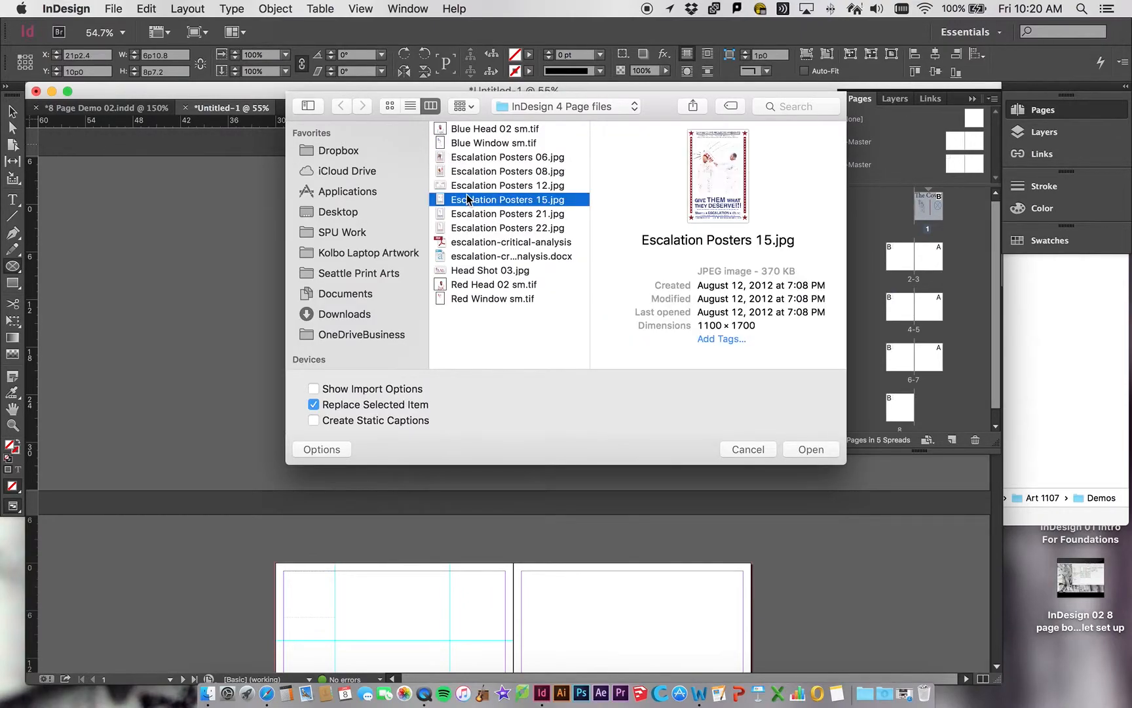
double_click(467, 200)
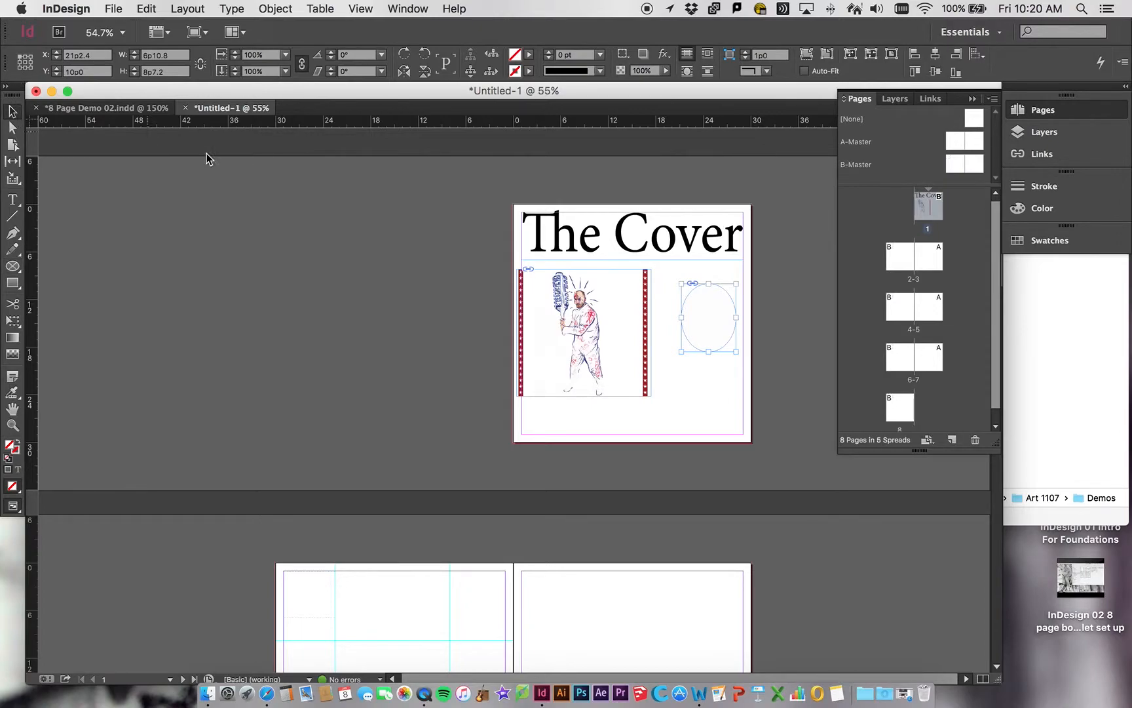
Scale the image inside the elliptical frame to about 50%, reposition it to show the figure's head, and deselect it
left_click(16, 128)
left_click(724, 328)
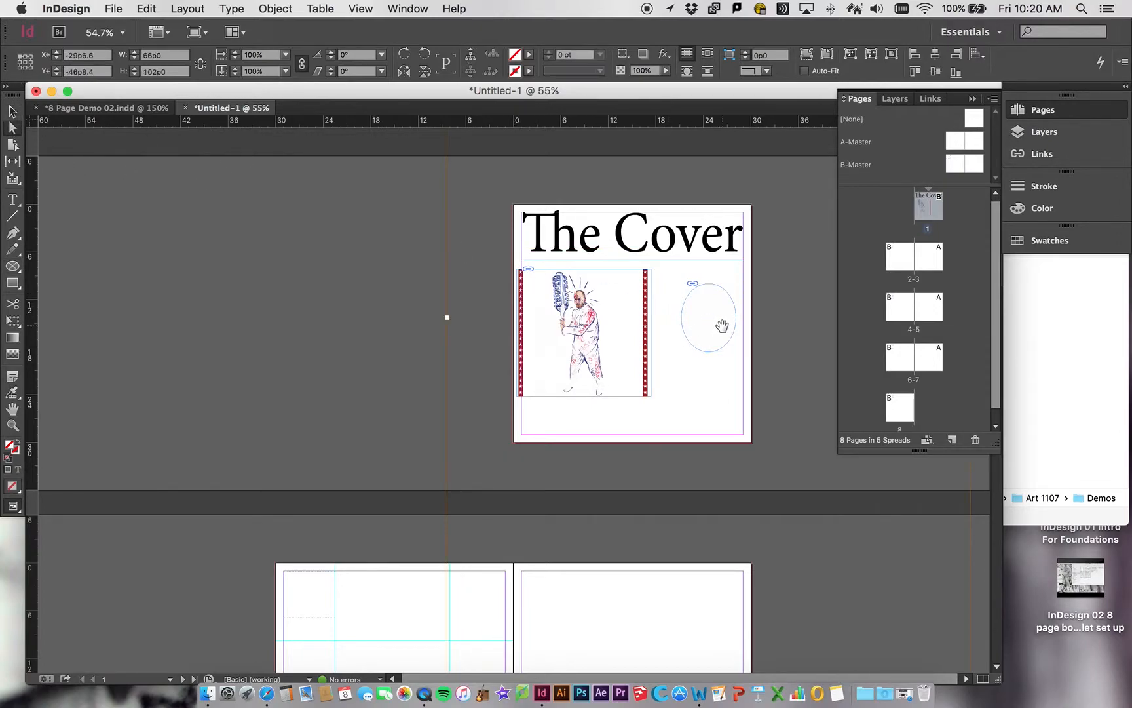
left_click_drag(446, 319, 550, 319)
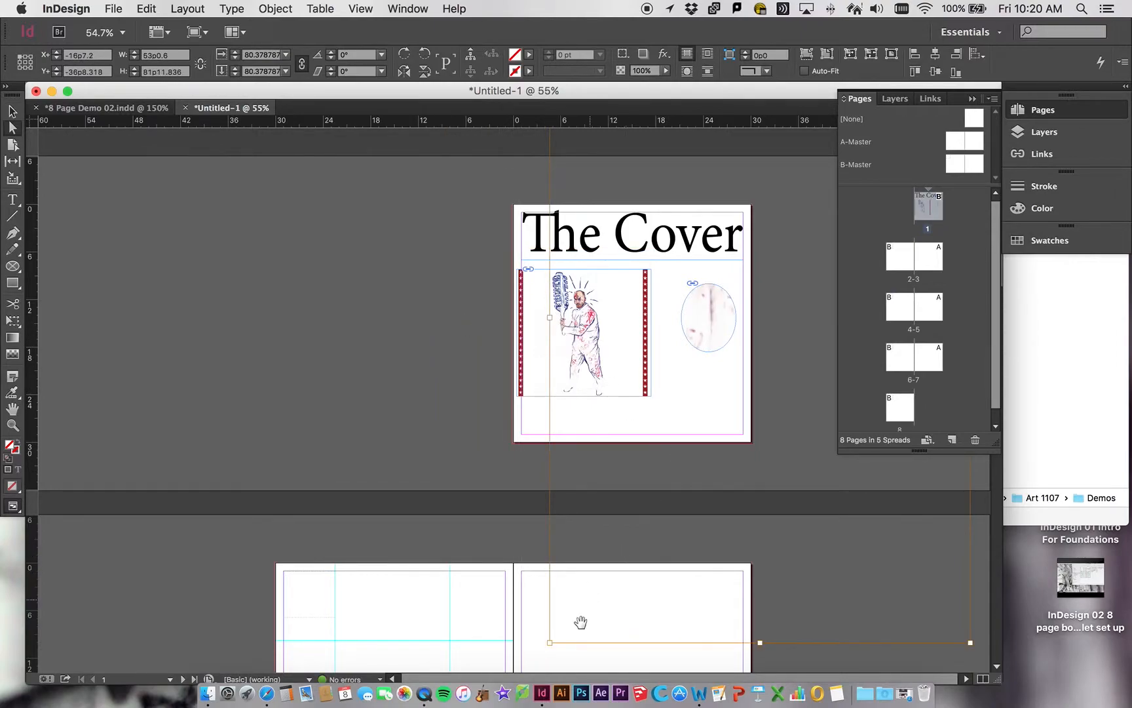
left_click_drag(549, 642, 678, 391)
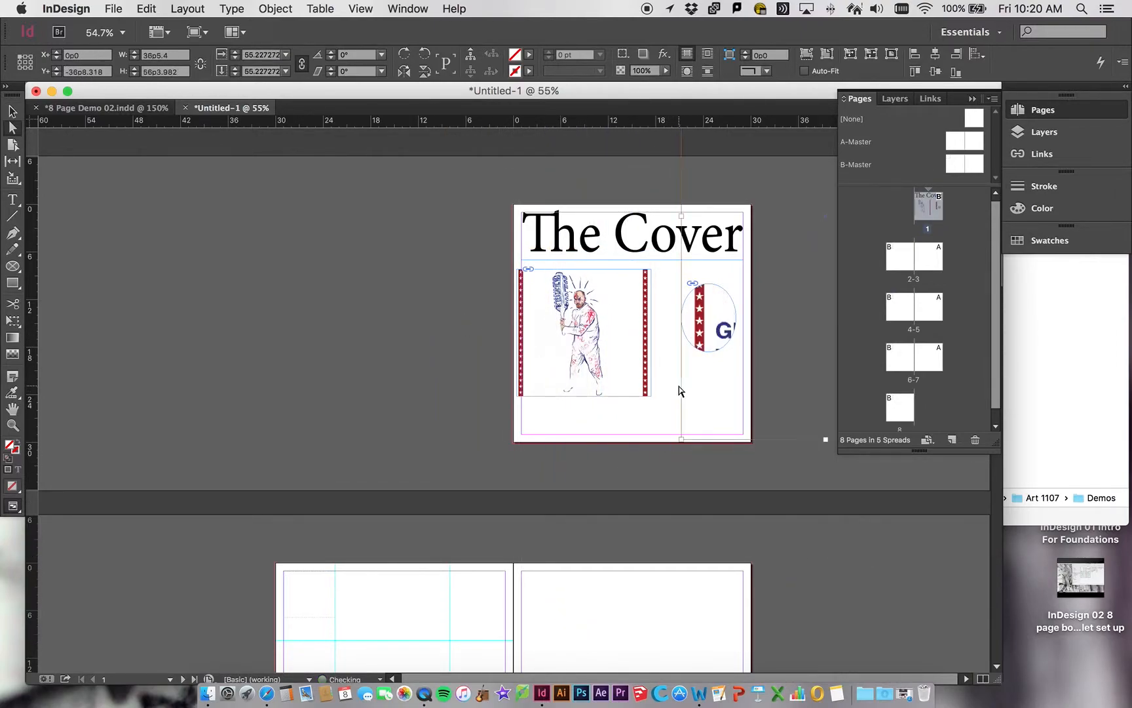
left_click_drag(710, 328, 738, 313)
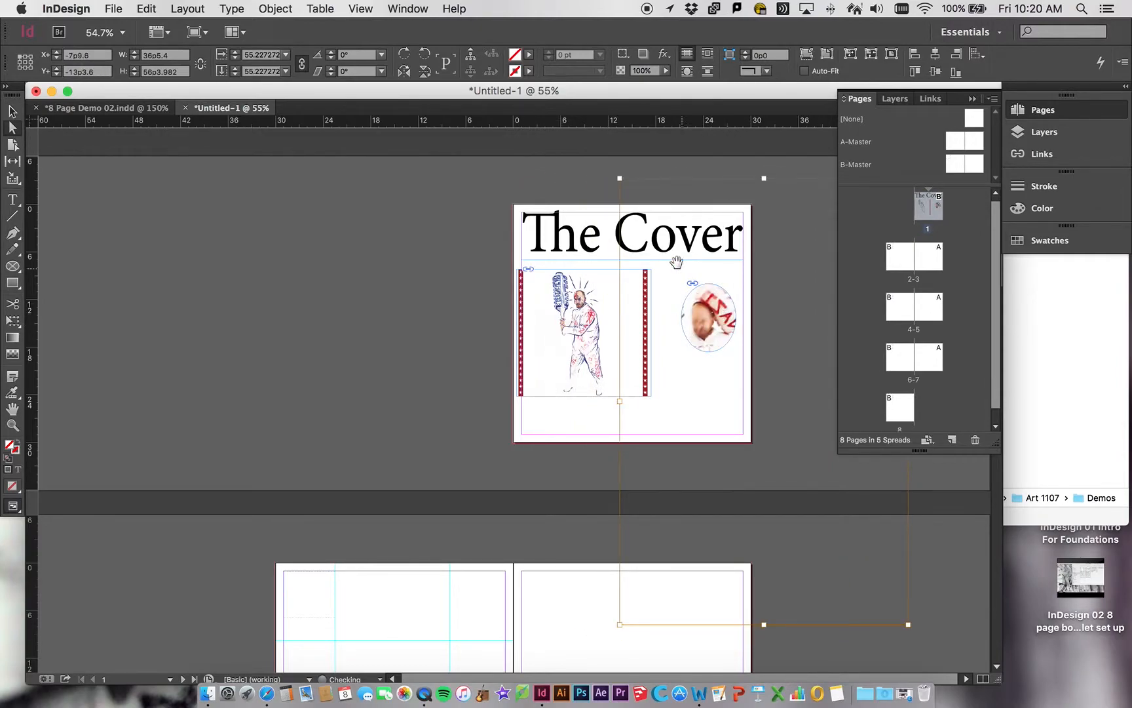
left_click_drag(619, 178, 638, 204)
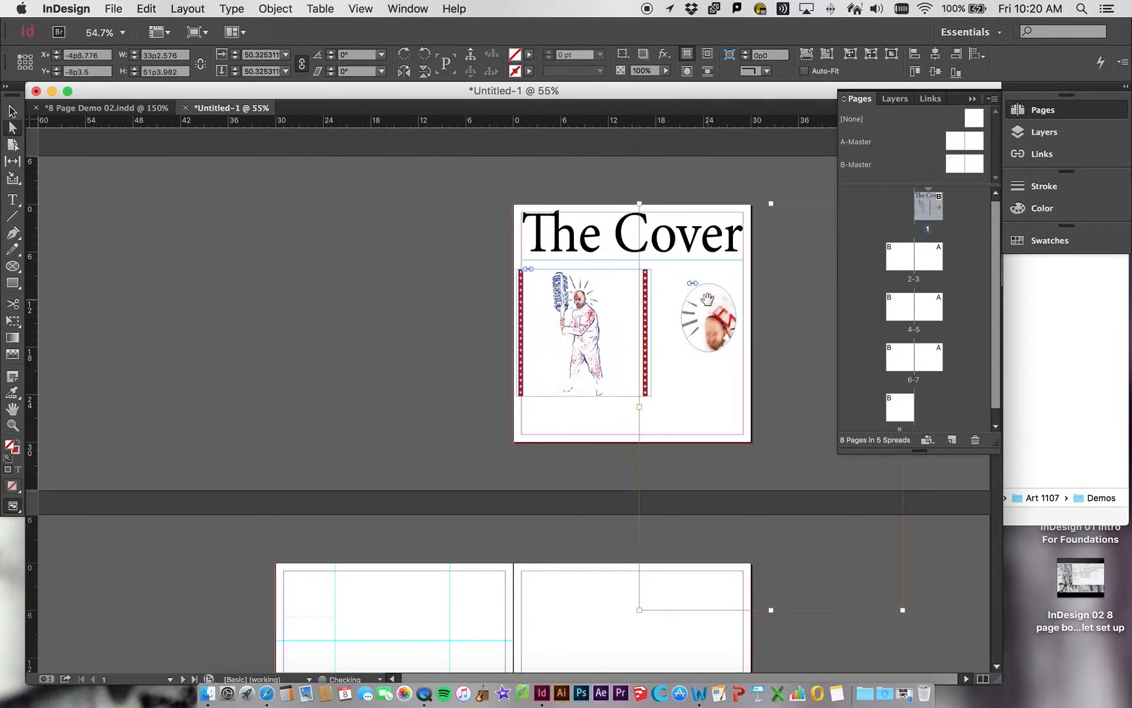
left_click(343, 365)
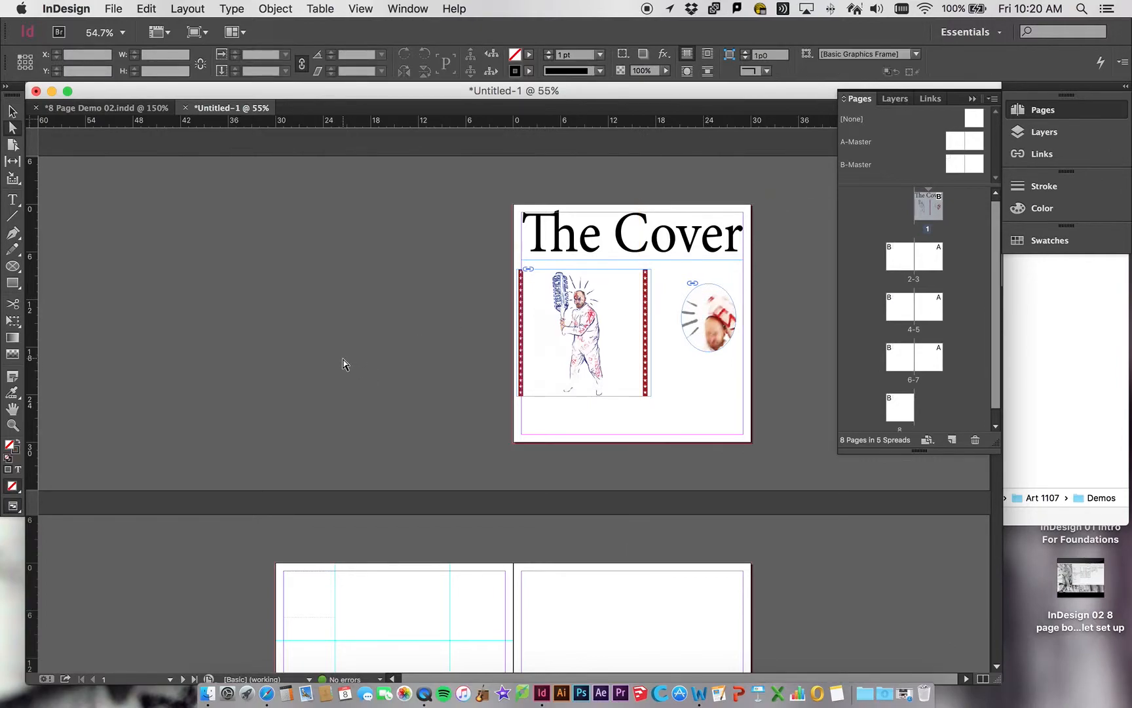
Widen the elliptical picture frame to 8p7.2 so it forms a circle
left_click(13, 113)
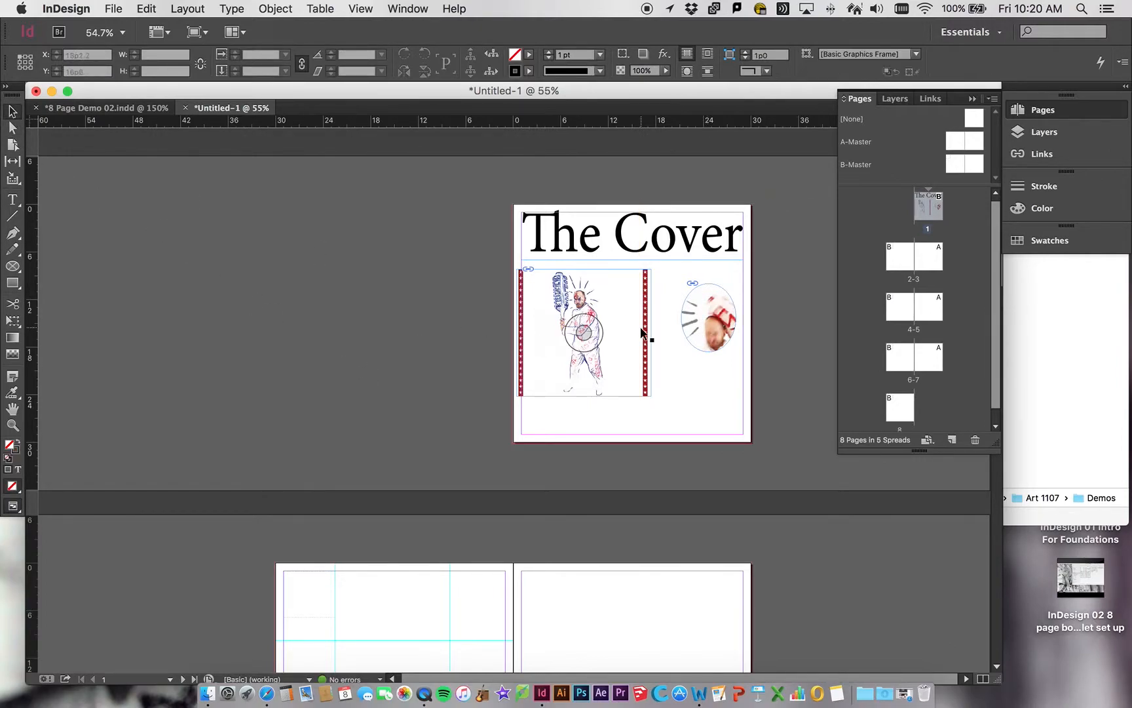
left_click(712, 313)
left_click_drag(682, 317, 667, 317)
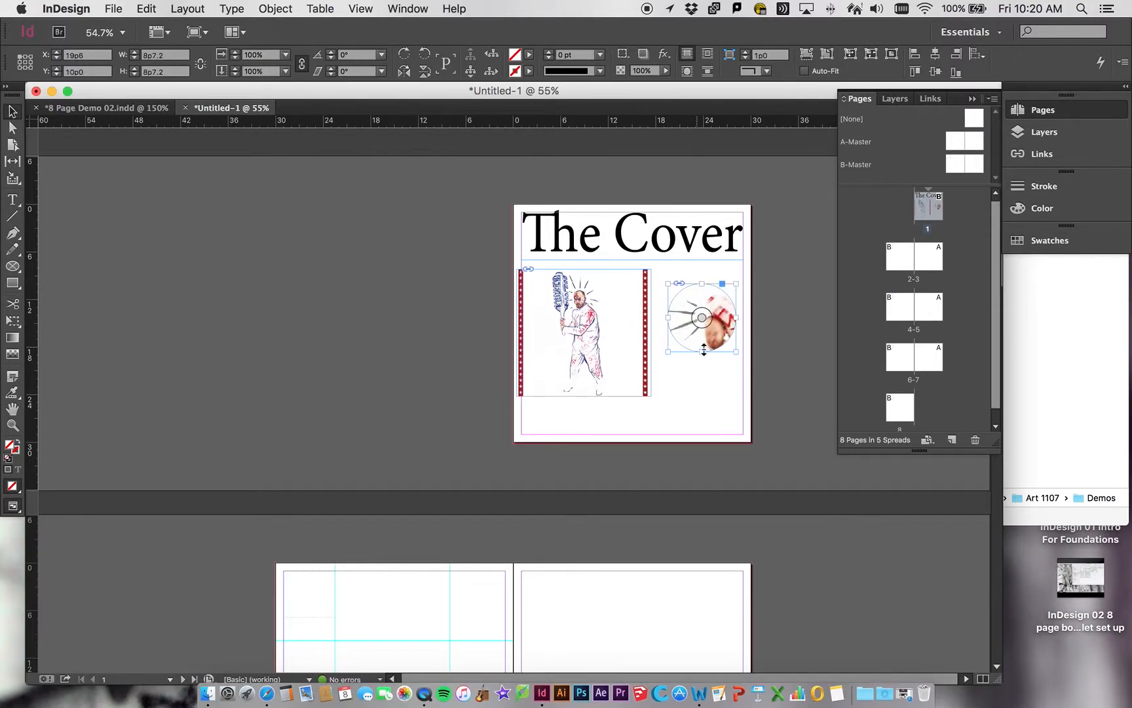
Reshape the circular frame into an irregular blob by tilting its top curve handles and moving its bottom anchor point down and slightly left
left_click(12, 426)
left_click(701, 323)
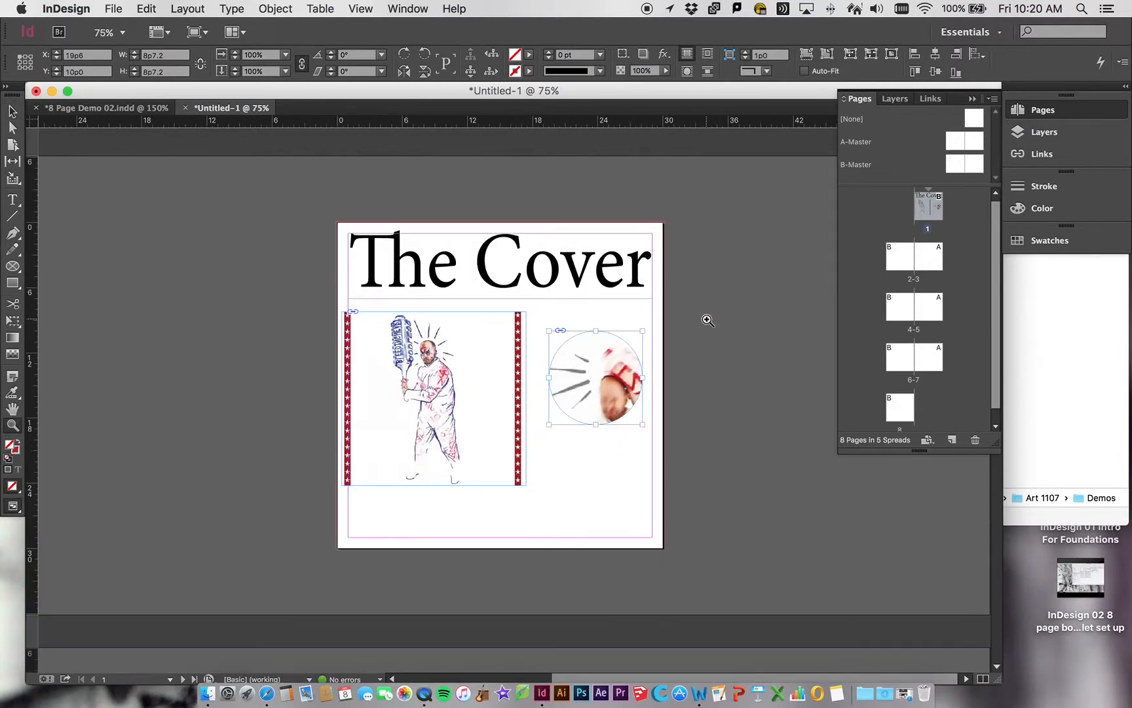
left_click(569, 356)
left_click(610, 397)
left_click(460, 405)
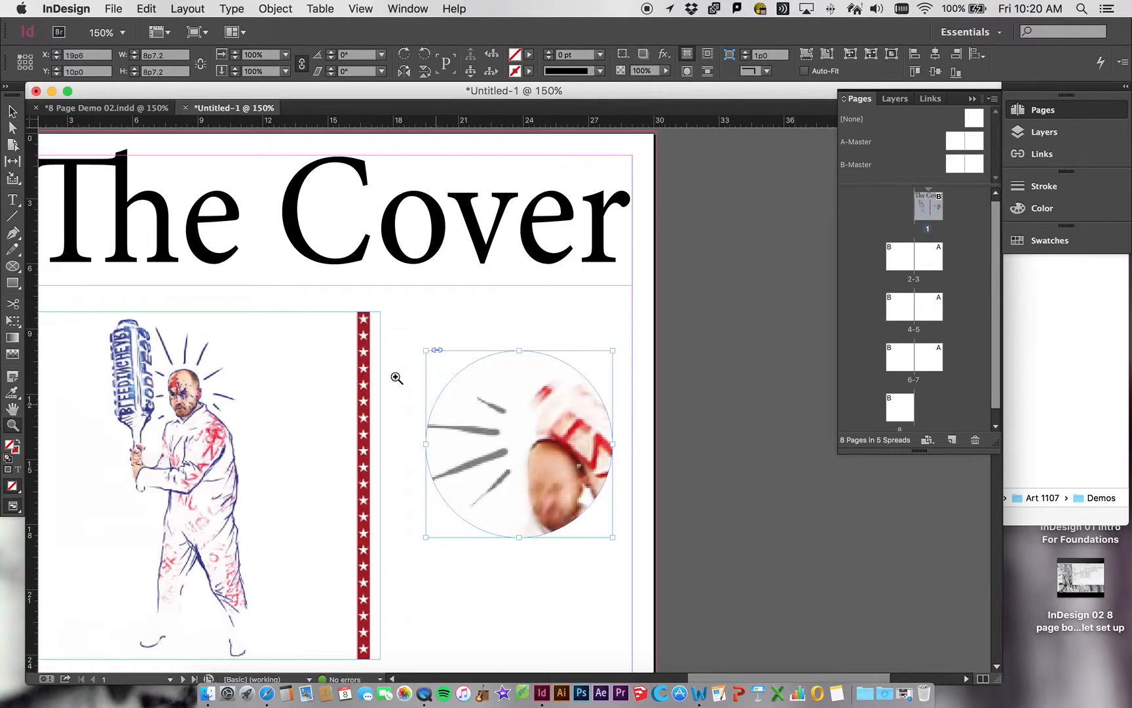
left_click(14, 129)
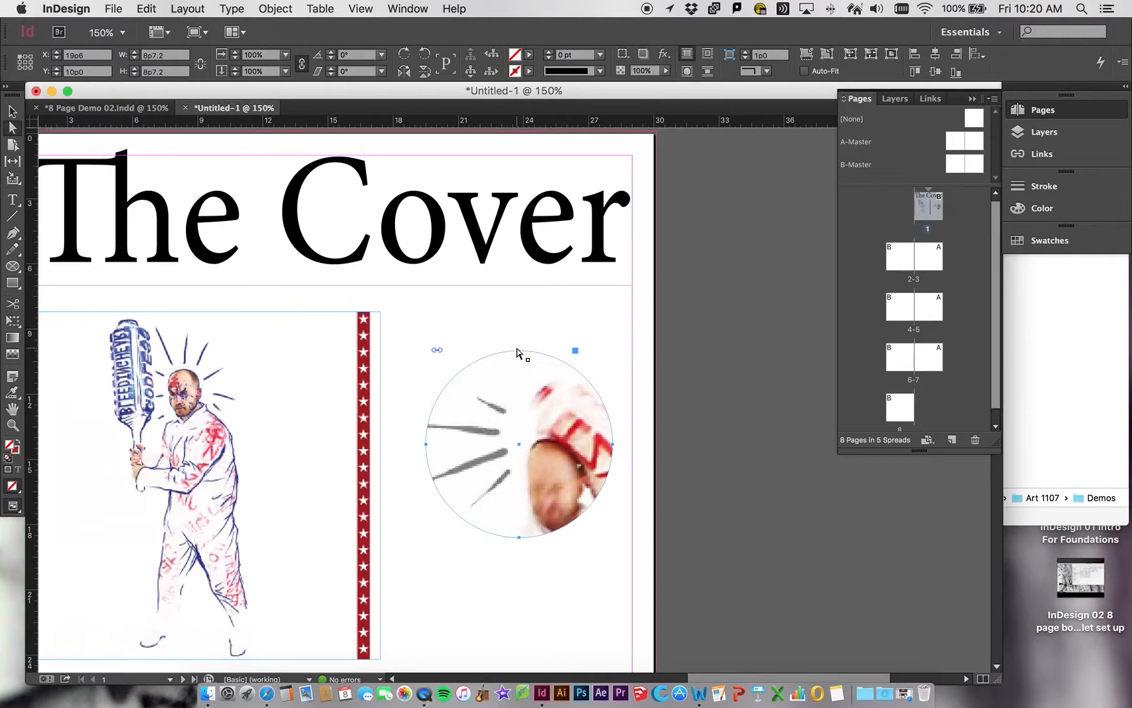
left_click_drag(519, 351, 519, 131)
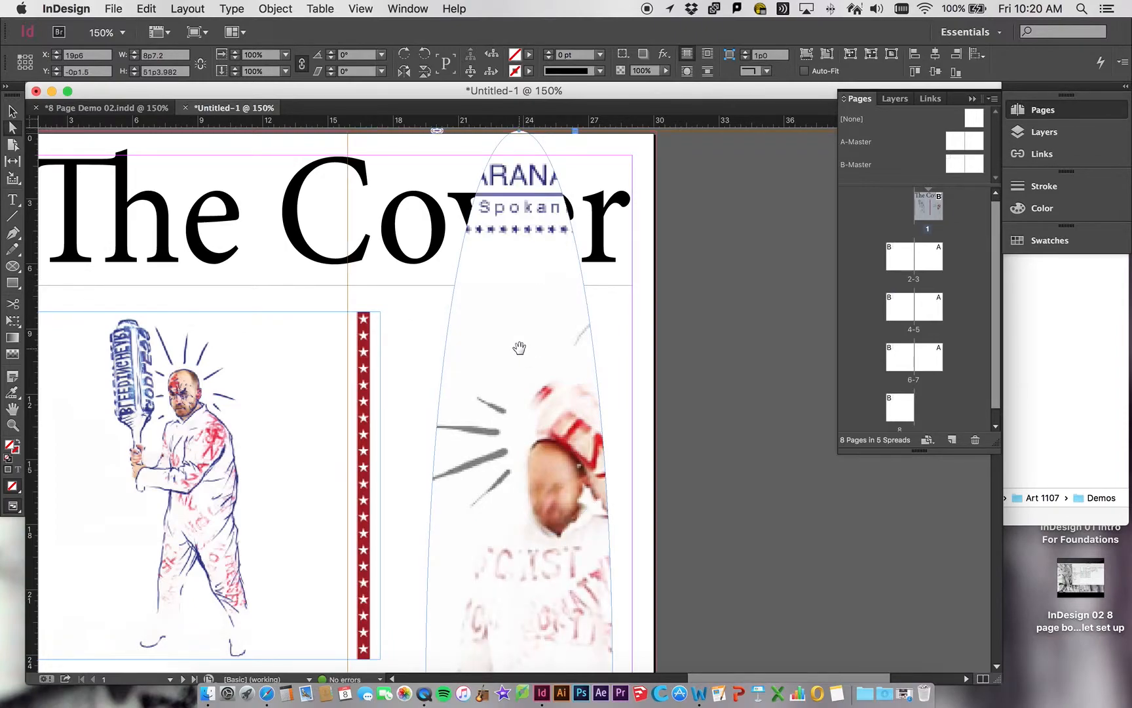
key("super+z")
left_click_drag(519, 354, 449, 383)
left_click_drag(563, 321, 615, 269)
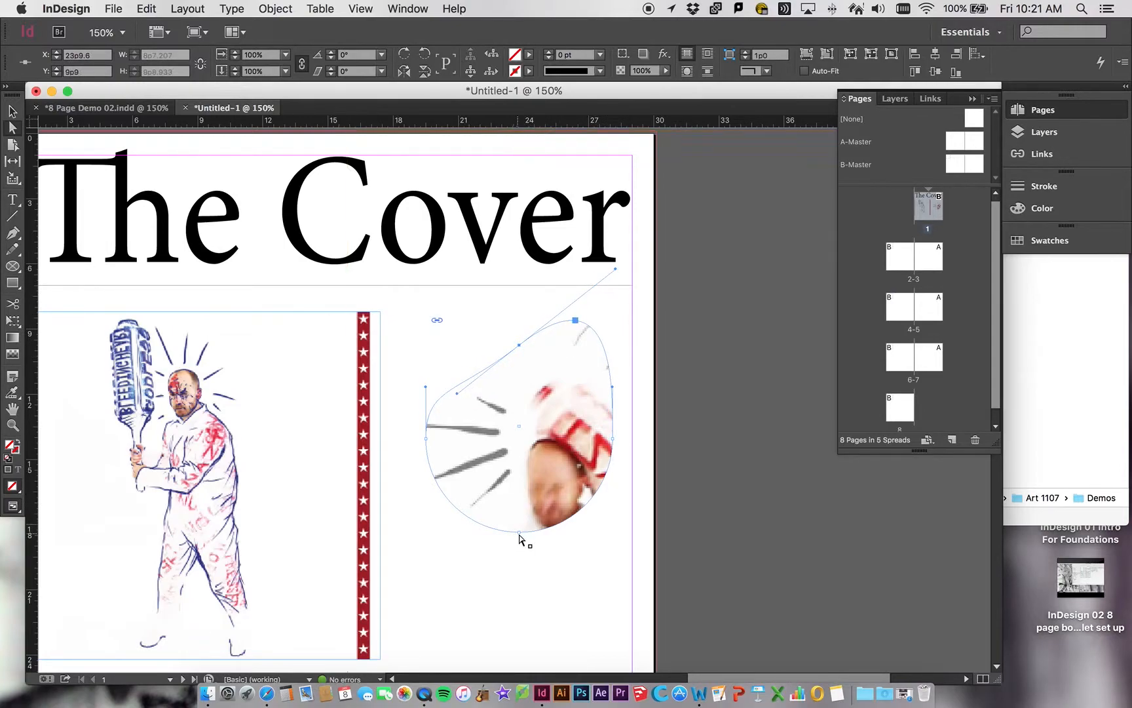
left_click_drag(520, 533, 499, 580)
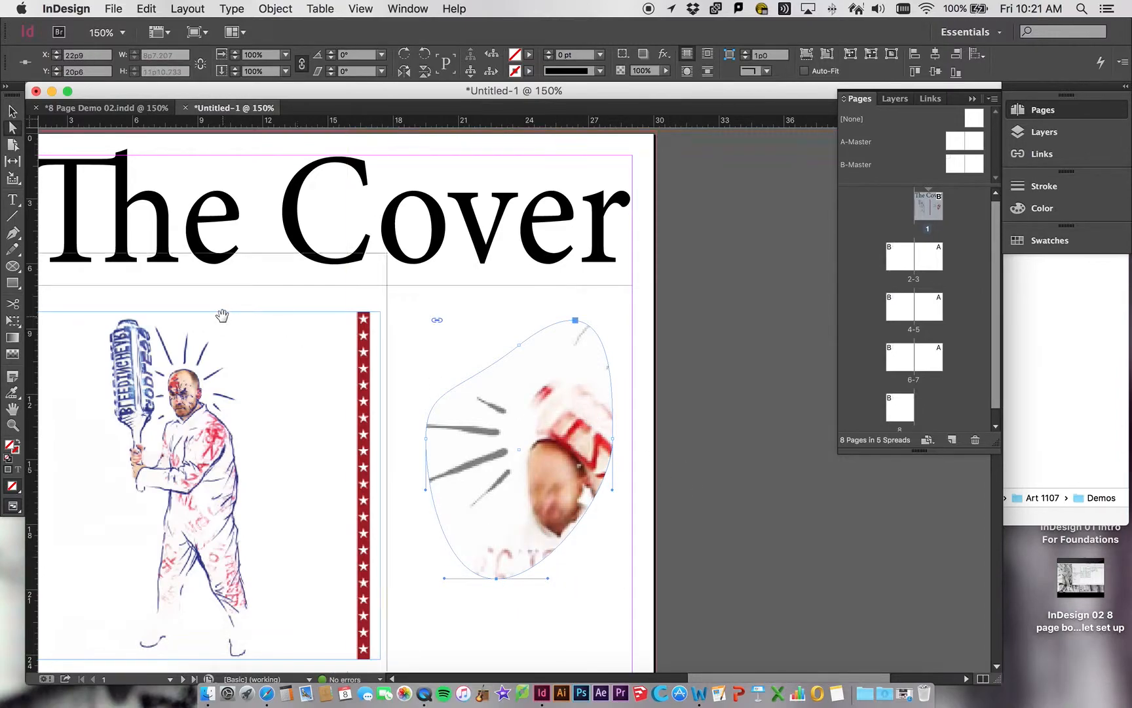
Draw a closed, curved freeform shape about 6p11 by 9p9 with the Pen tool on the pasteboard beside page 1, and select it
left_click(14, 233)
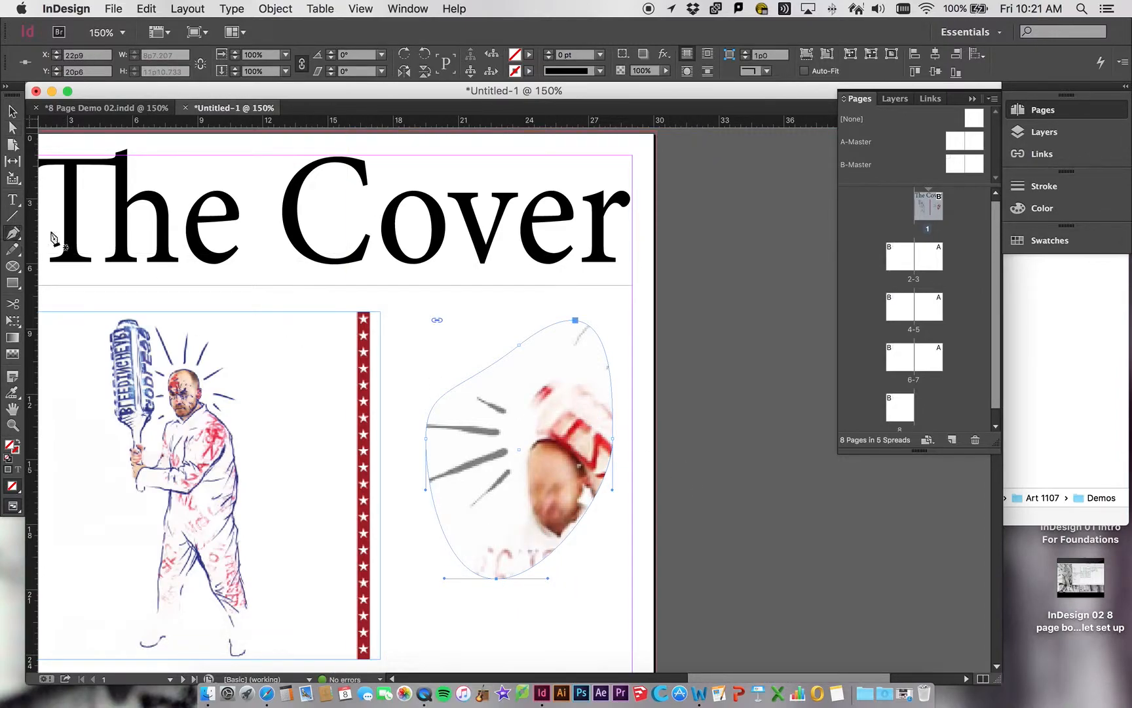
left_click(704, 348)
left_click_drag(741, 291, 792, 325)
left_click_drag(829, 431, 711, 354)
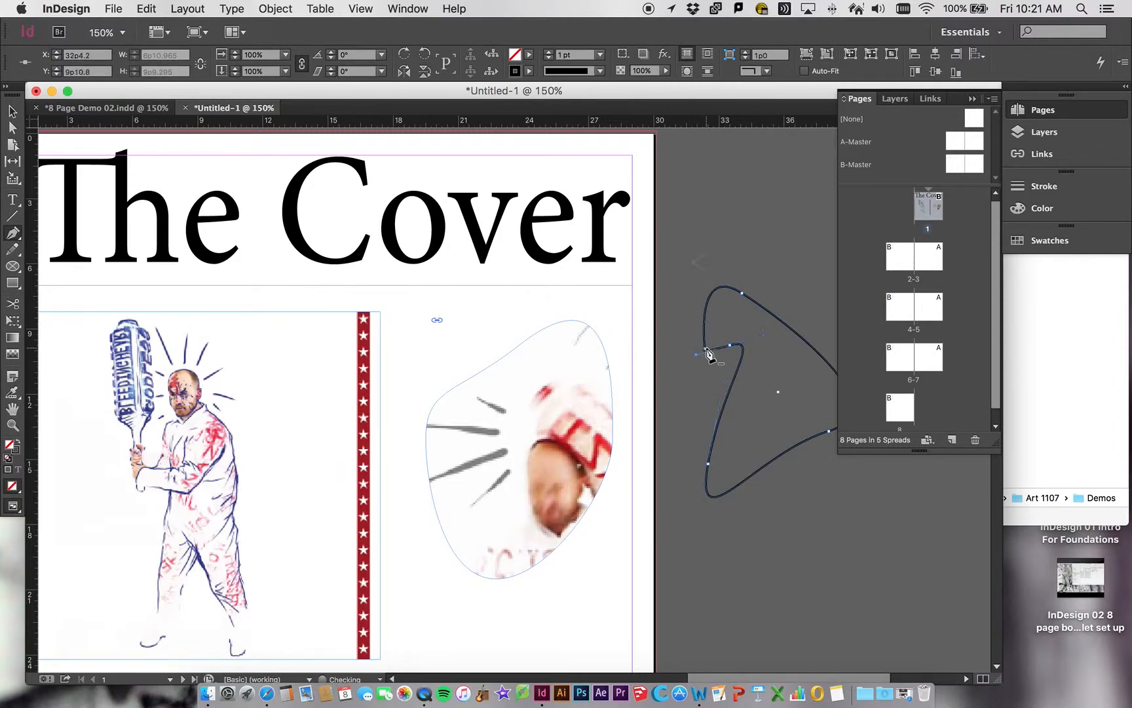
left_click(14, 111)
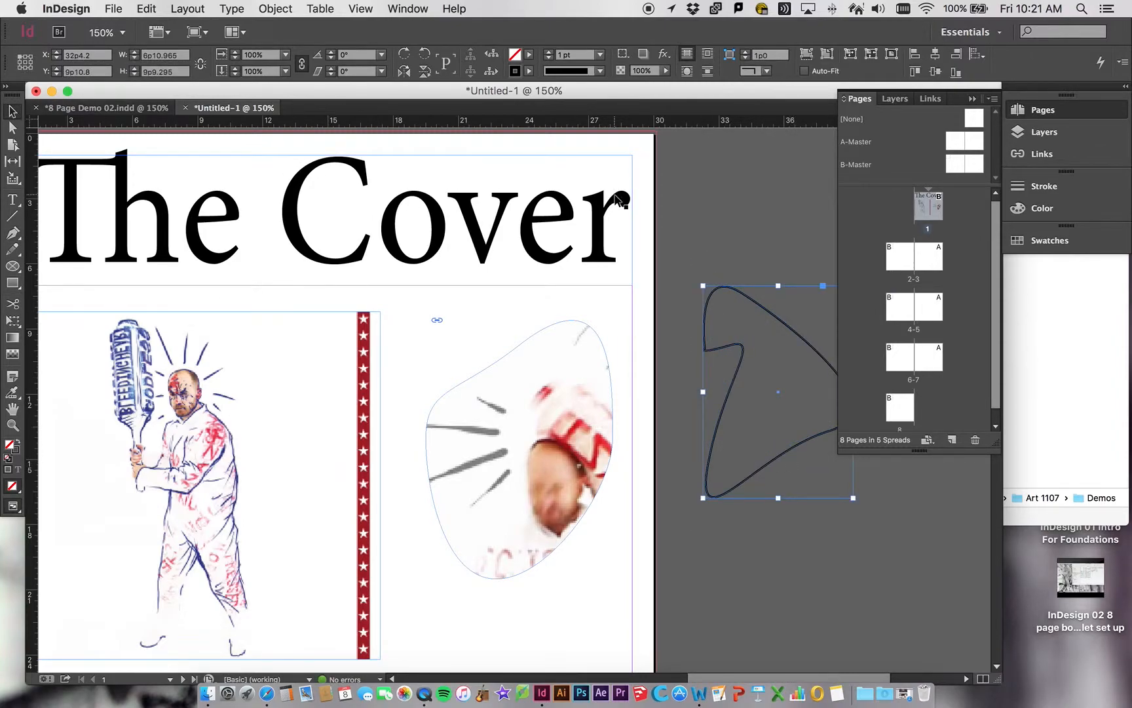
Place Escalation Posters 22.jpg into the freeform pen shape on the pasteboard and deselect it
key("super+d")
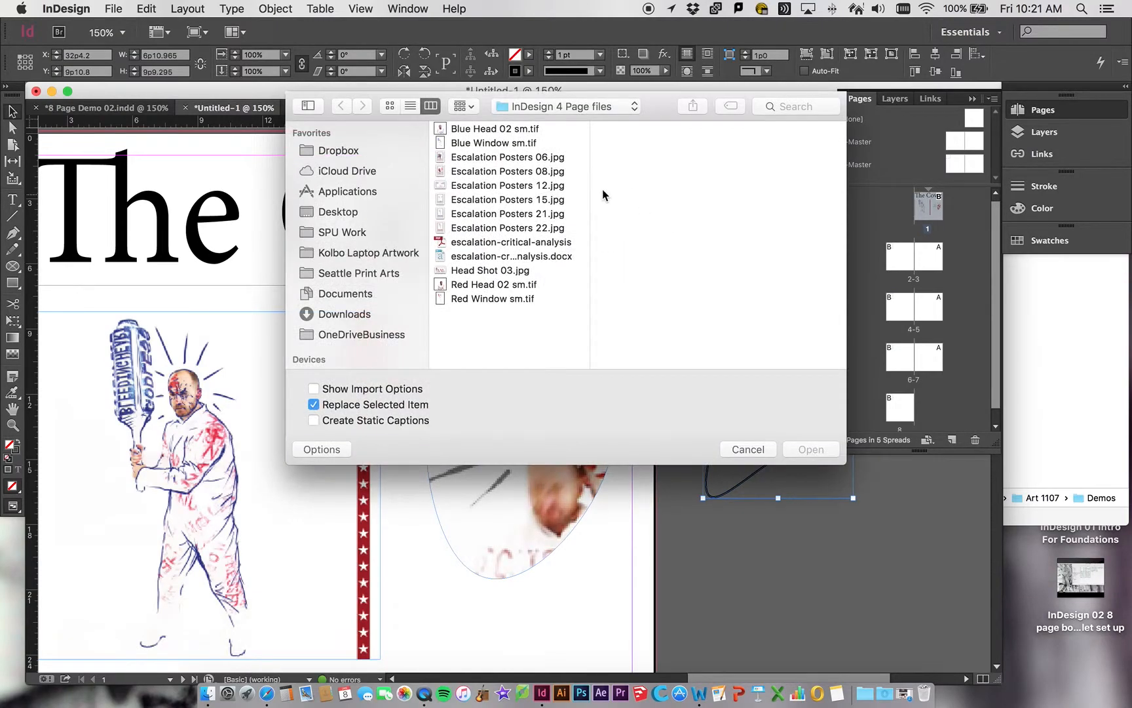
left_click(502, 244)
left_click(502, 228)
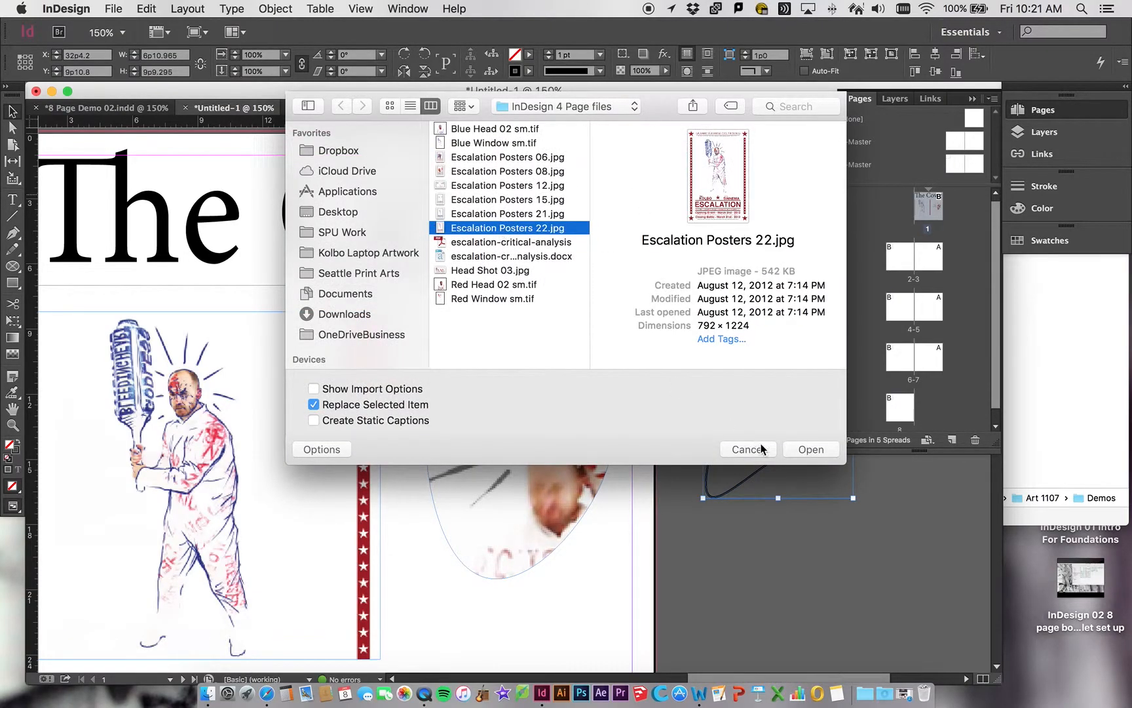
left_click(794, 449)
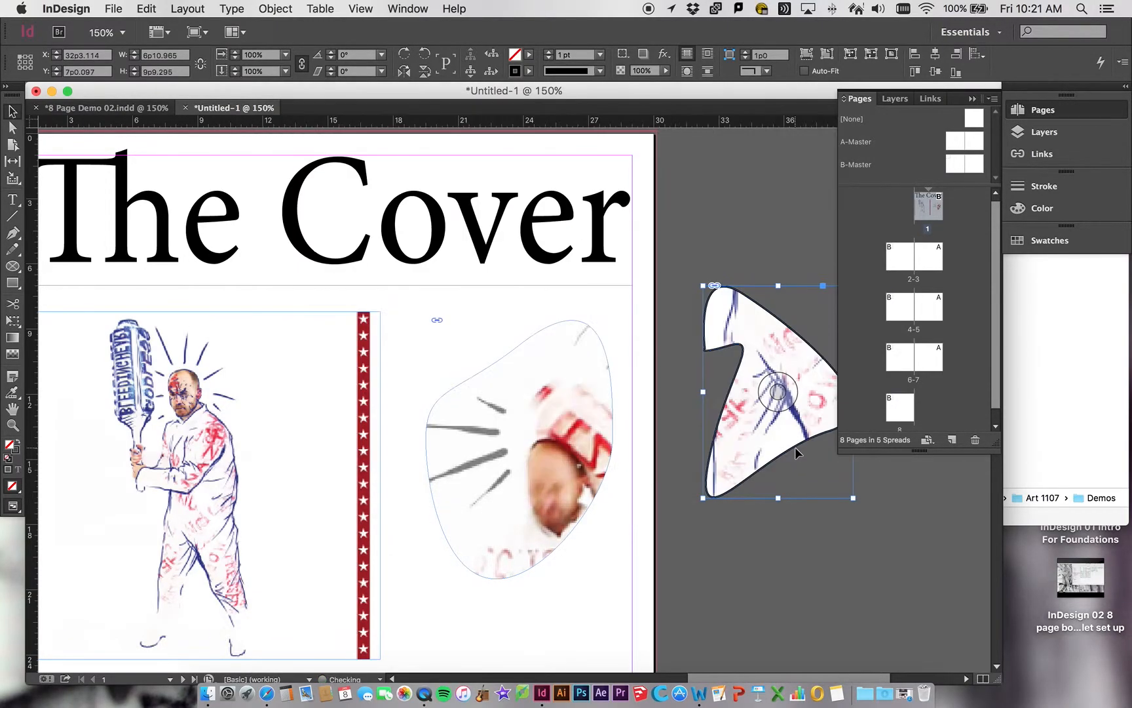
left_click(748, 263)
Examine the placed images on page 1 and the link information for Escalation Posters 22.jpg and 15.jpg
scroll(781, 436, "right", 1)
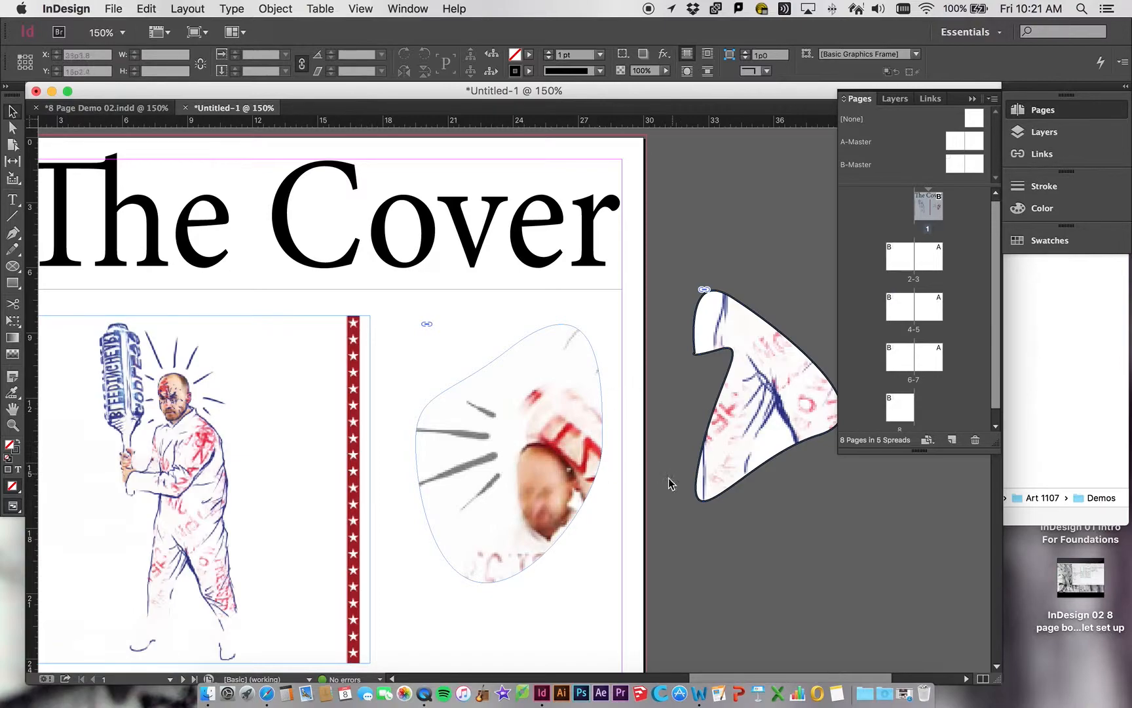
scroll(298, 459, "down", 5)
scroll(298, 459, "left", 5)
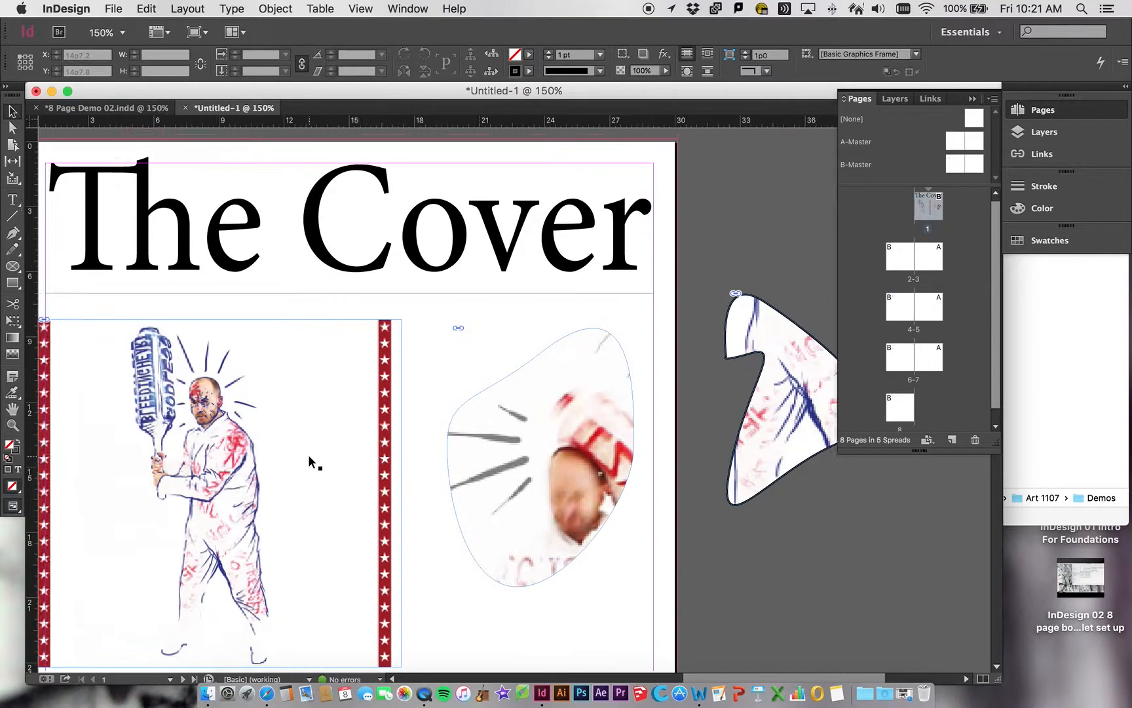
scroll(312, 462, "up", 3)
scroll(312, 462, "right", 4)
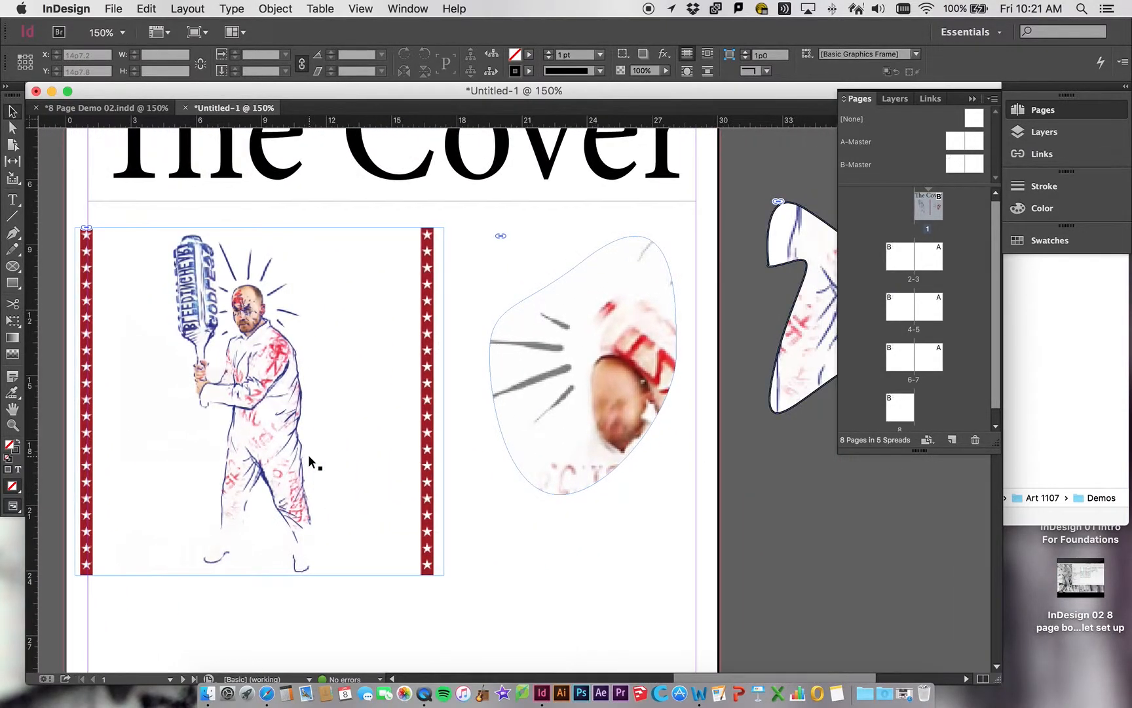
left_click(939, 101)
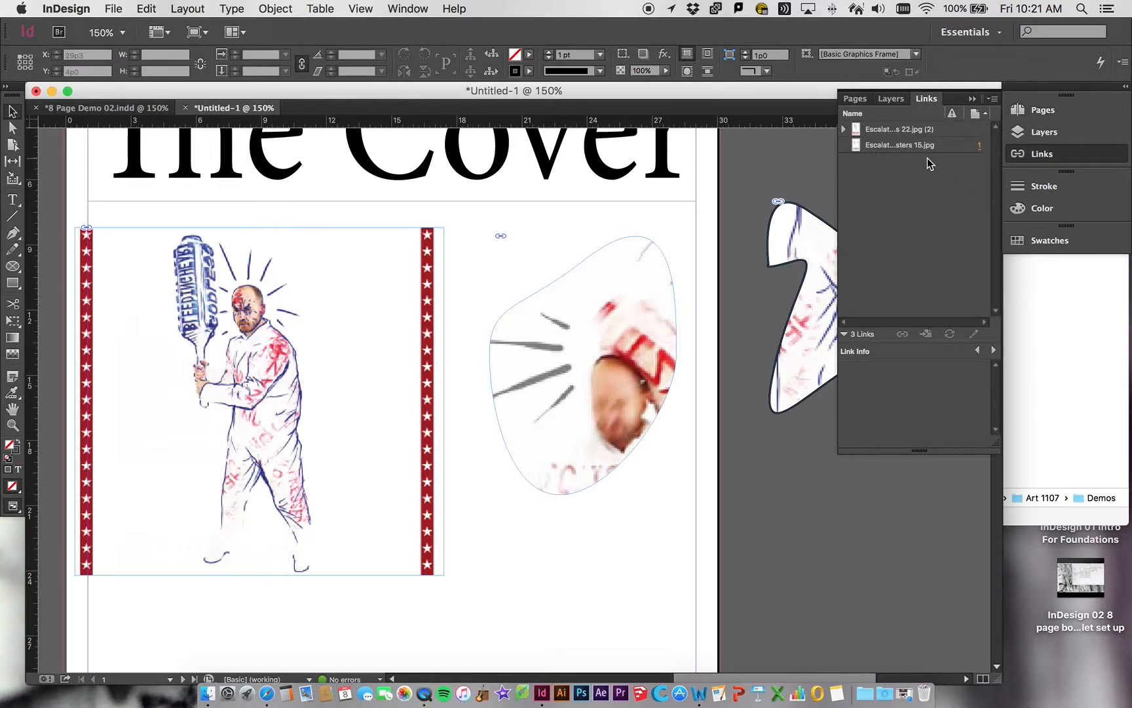
left_click(916, 133)
left_click(911, 146)
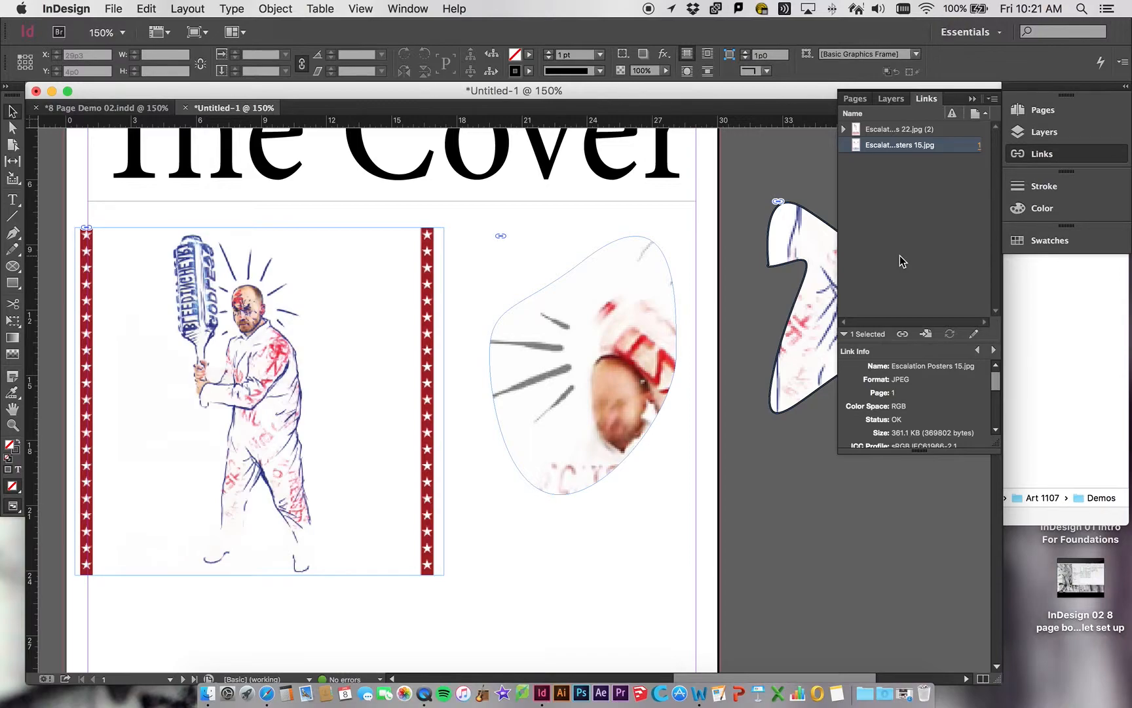
Look through the booklet's pages from page 2 to page 8, and return to page 2
double_click(13, 408)
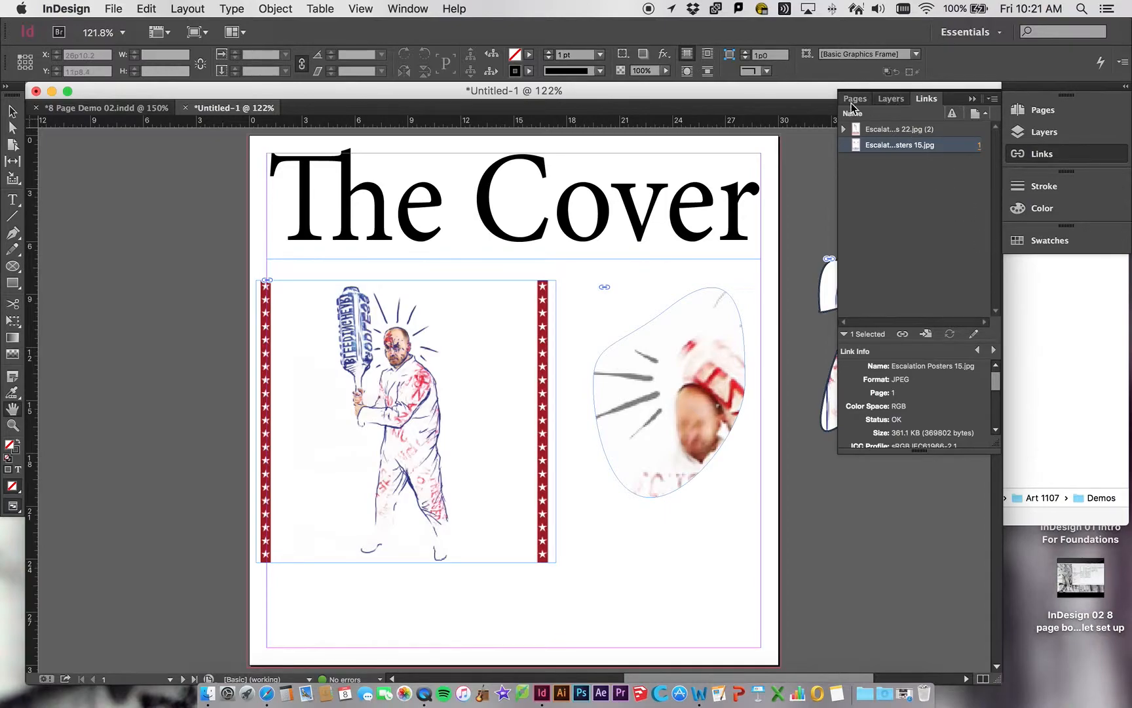
left_click(855, 99)
double_click(930, 265)
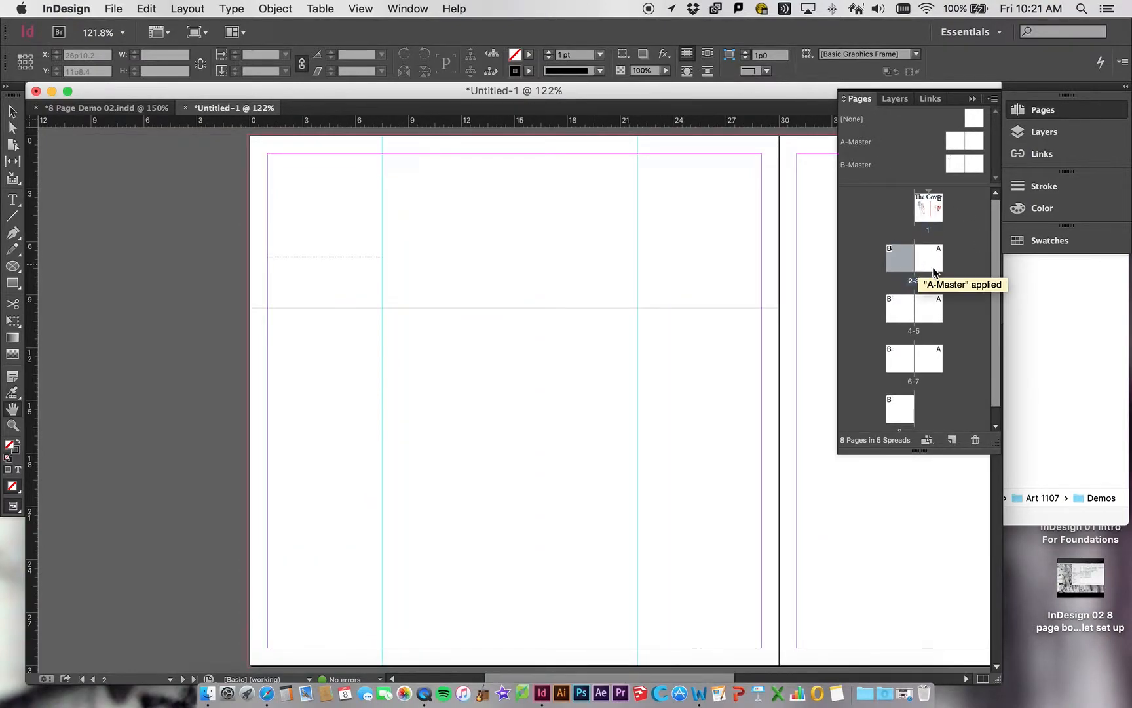
double_click(894, 319)
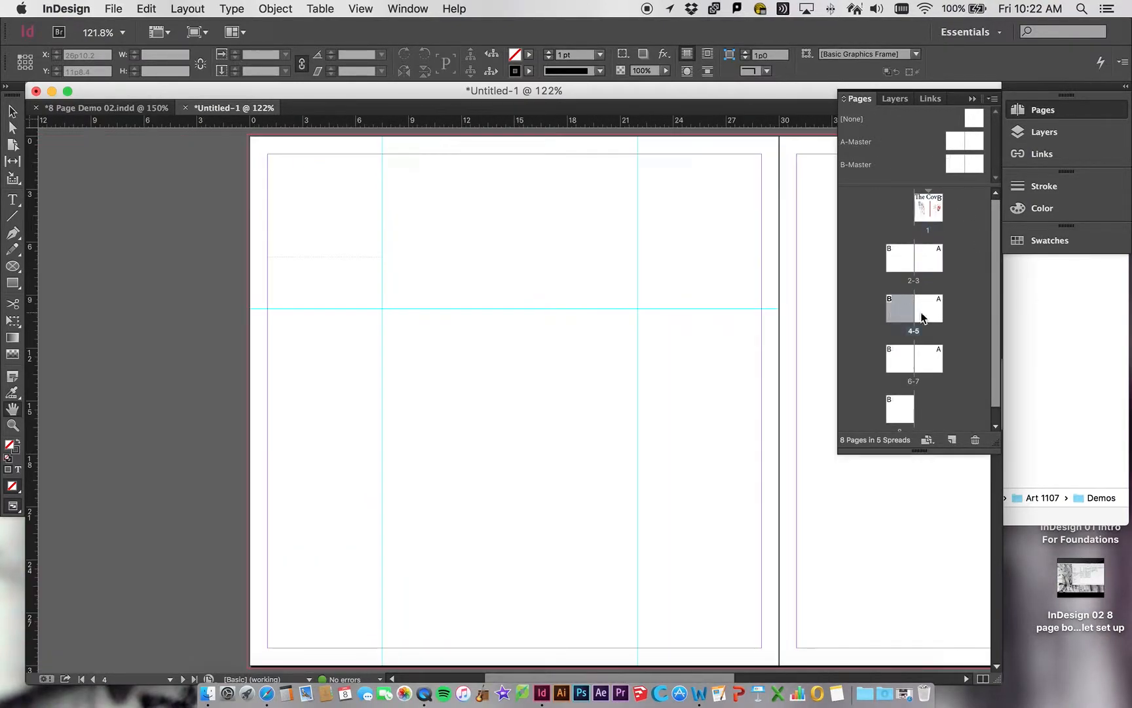
double_click(932, 314)
double_click(899, 365)
double_click(931, 368)
double_click(897, 417)
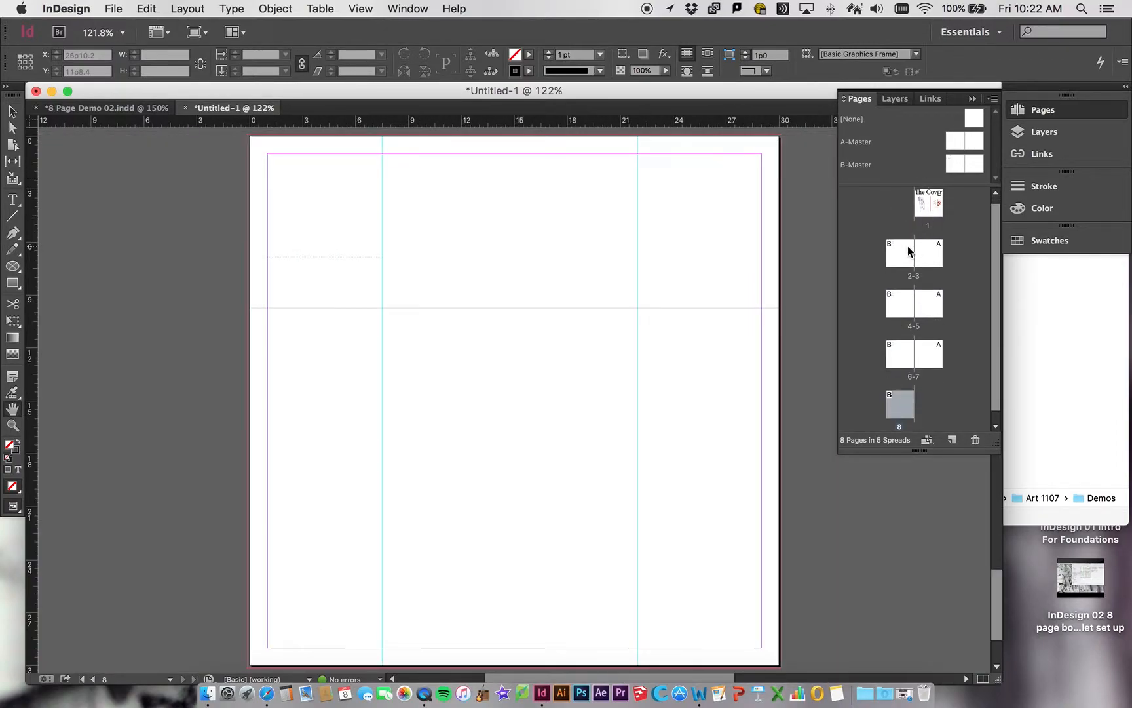
double_click(908, 248)
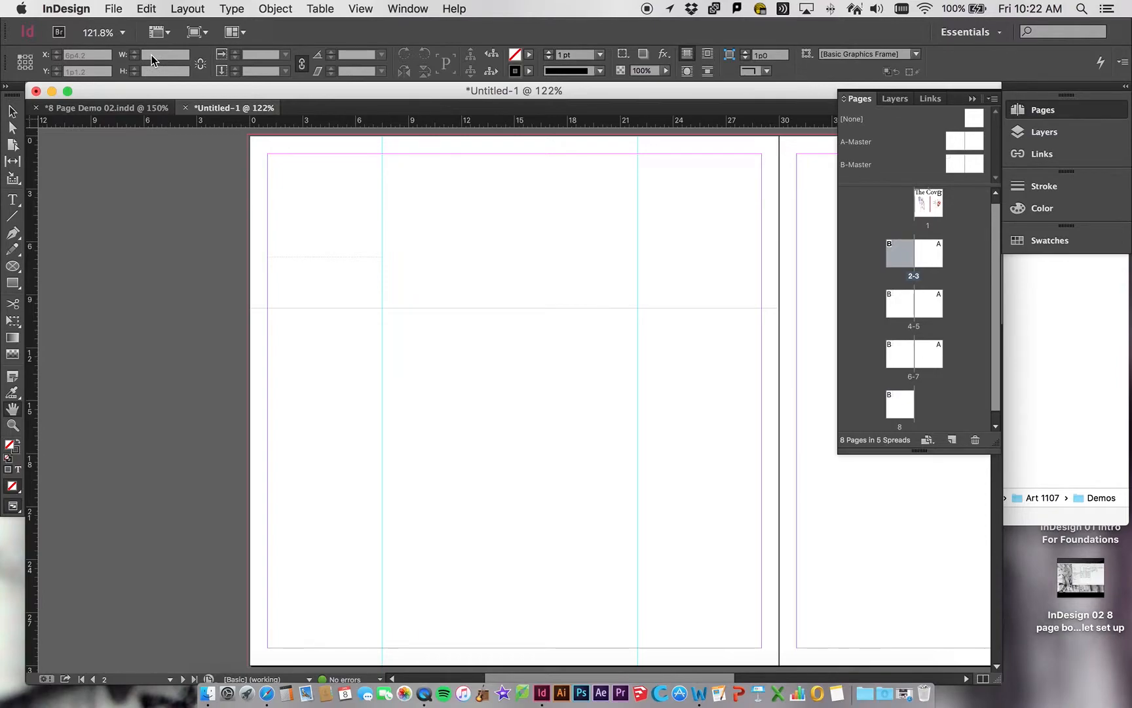